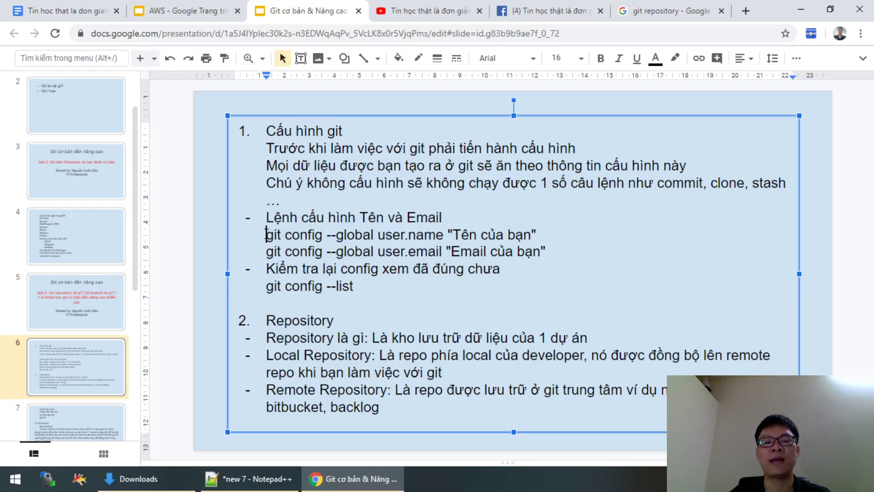
# Highlight the git config commands and their explanation on the slide, then bring up the Downloads folder.
pyautogui.moveTo(266, 235); pyautogui.dragTo(546, 251)
pyautogui.click(568, 250)
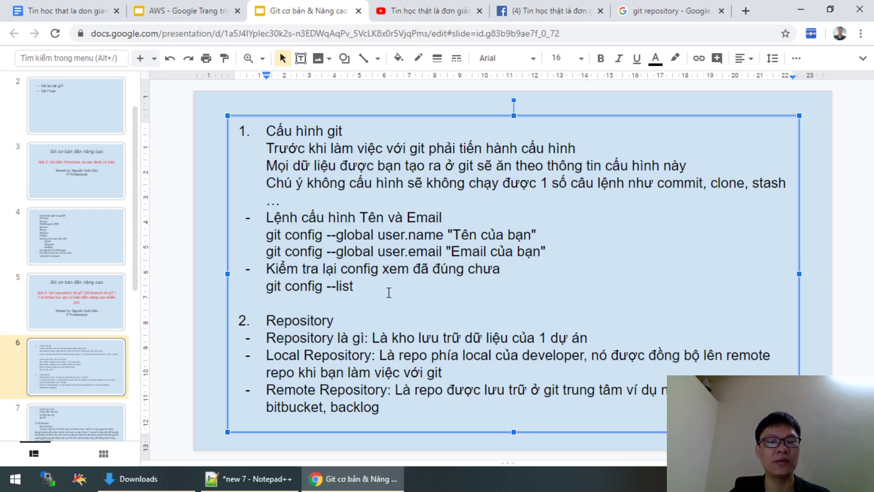
pyautogui.moveTo(393, 285); pyautogui.dragTo(261, 148)
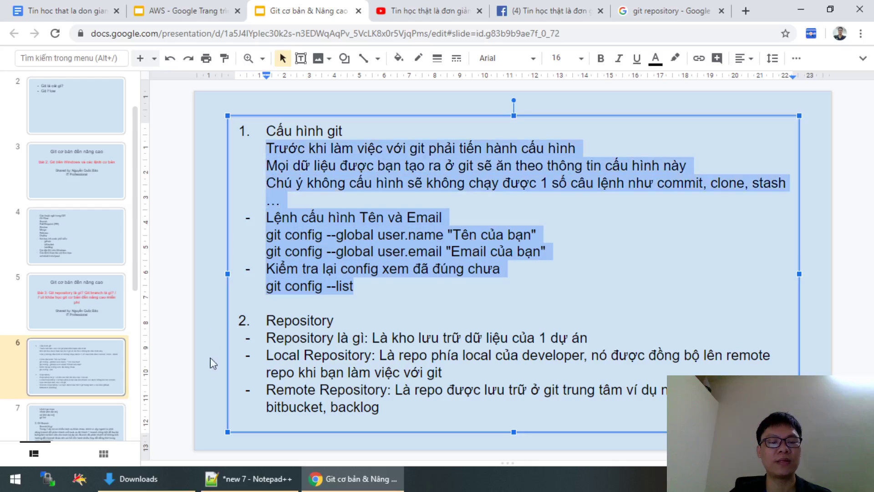
pyautogui.click(159, 475)
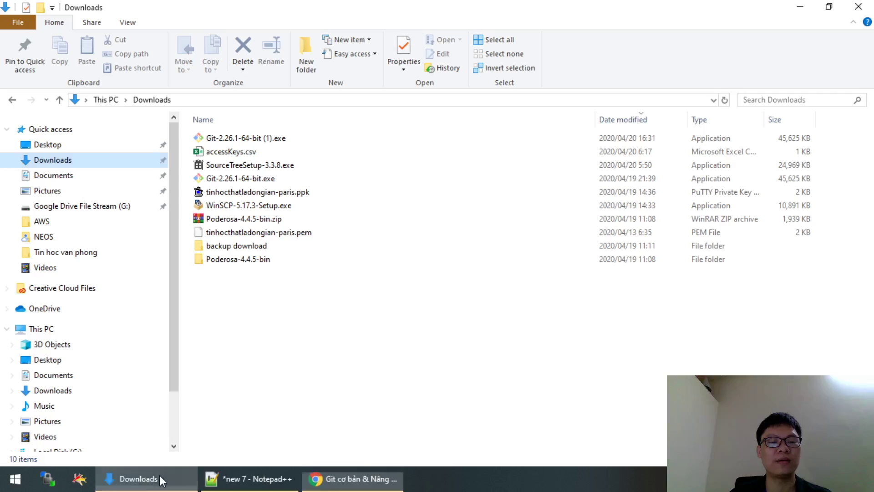
# Run Git-2.26.1-64-bit.exe and allow it through the UAC prompt.
pyautogui.click(260, 179)
pyautogui.doubleClick(261, 179)
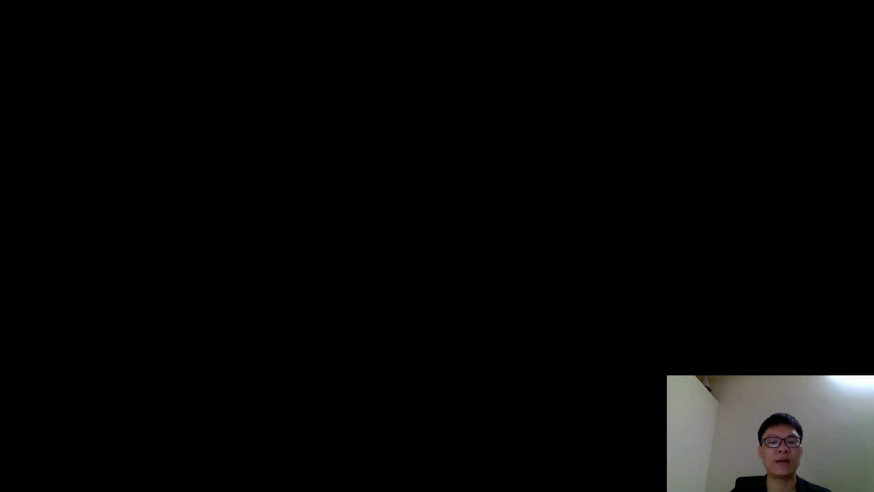
pyautogui.hotkey('alt', 'y')
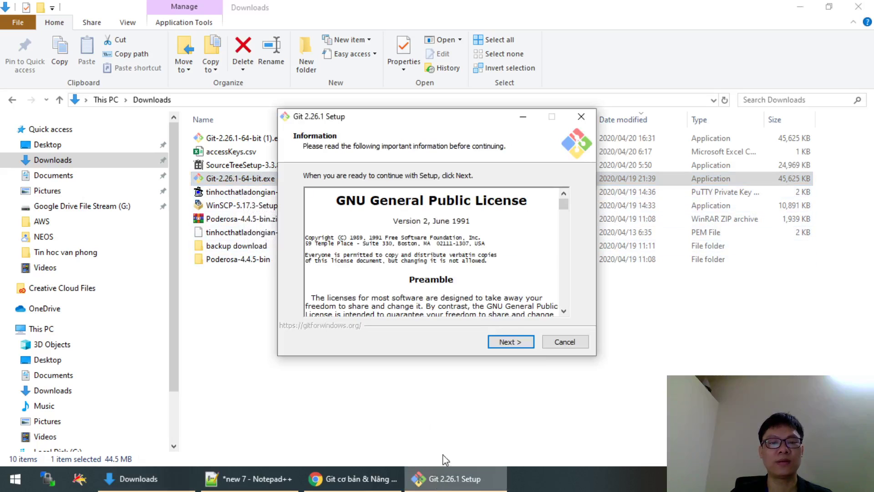
# Accept the license and every default setup option, including Vim as editor, then start installing.
pyautogui.click(513, 341)
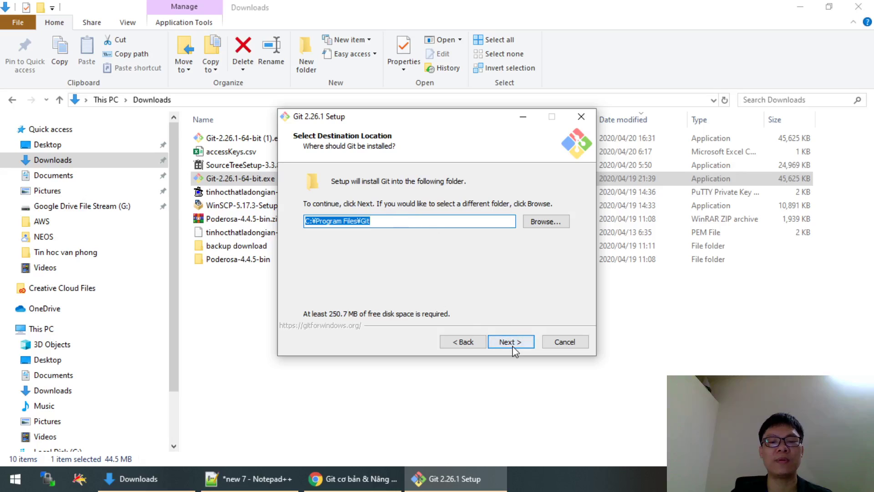
pyautogui.click(514, 347)
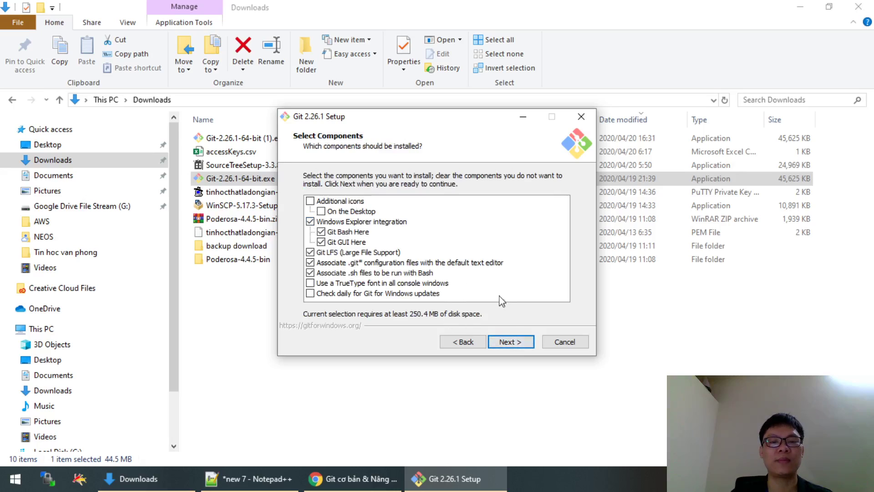
pyautogui.click(514, 347)
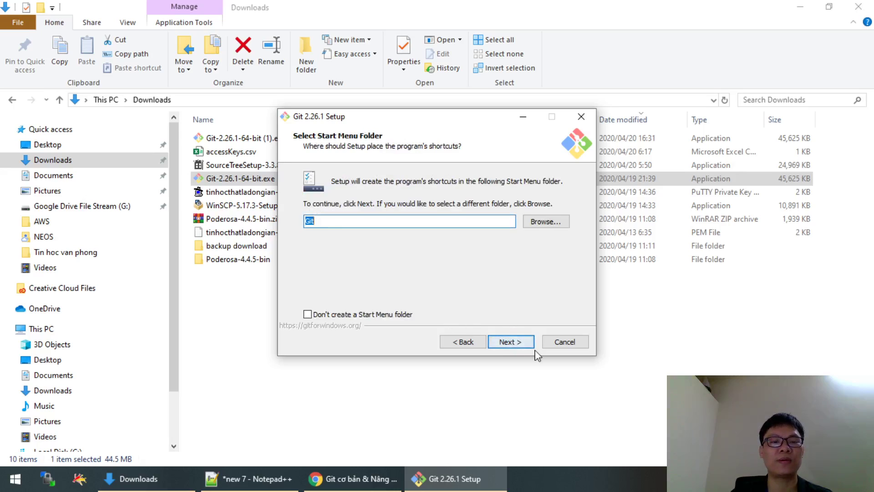
pyautogui.click(499, 342)
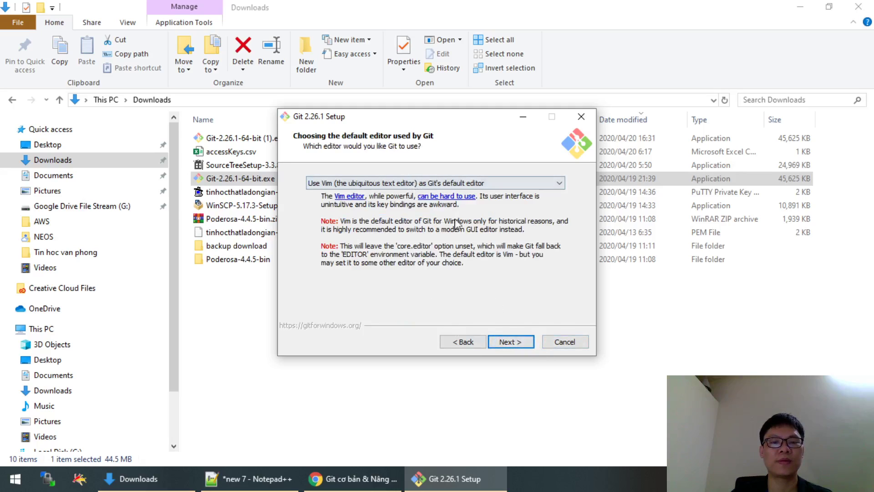
pyautogui.click(512, 347)
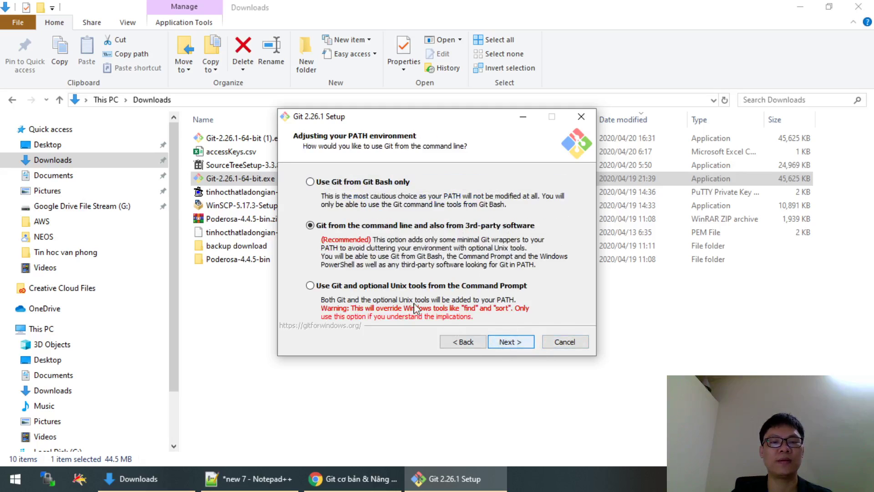
pyautogui.click(501, 342)
pyautogui.click(503, 342)
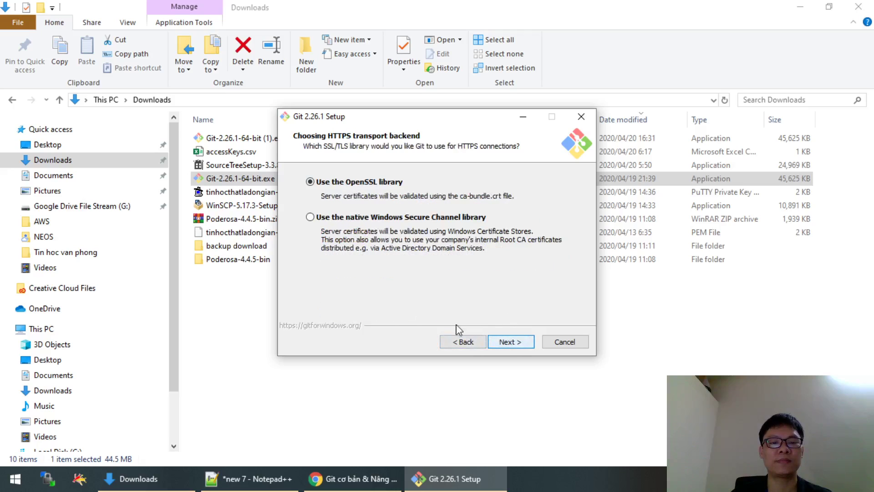
pyautogui.click(516, 342)
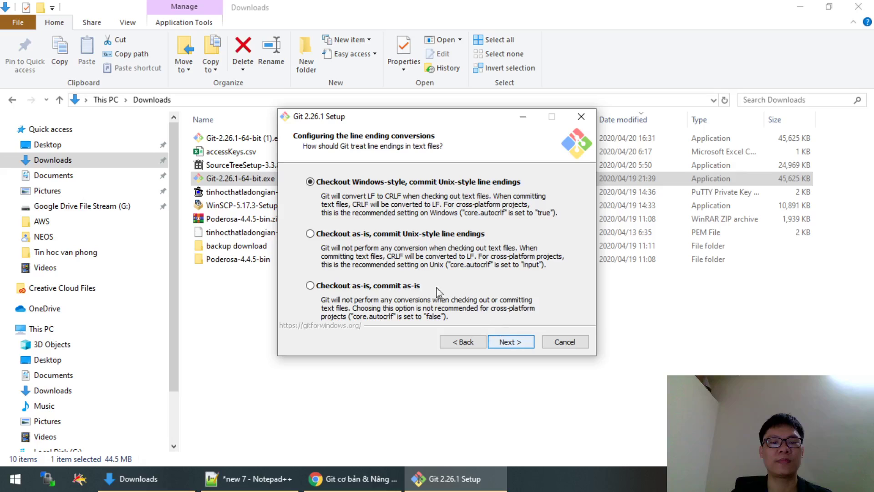
pyautogui.click(514, 343)
pyautogui.click(518, 342)
pyautogui.click(517, 342)
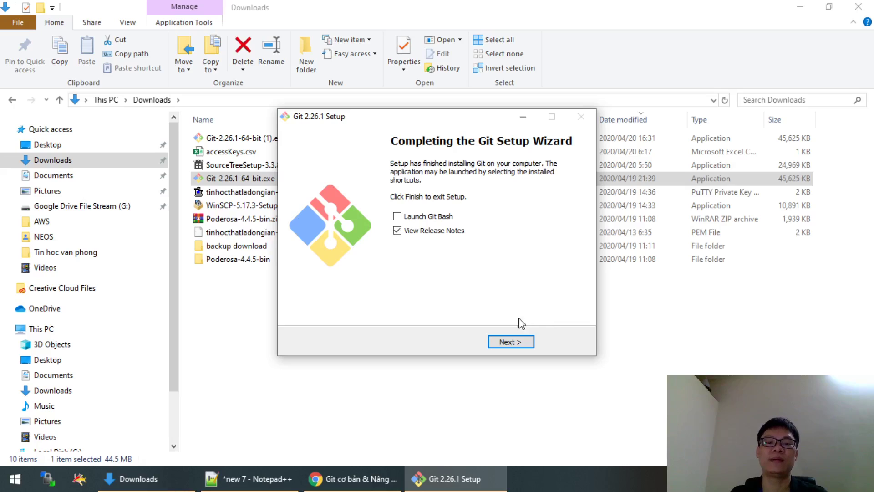
# Uncheck View Release Notes and finish the Git 2.26.1 setup wizard.
pyautogui.click(412, 233)
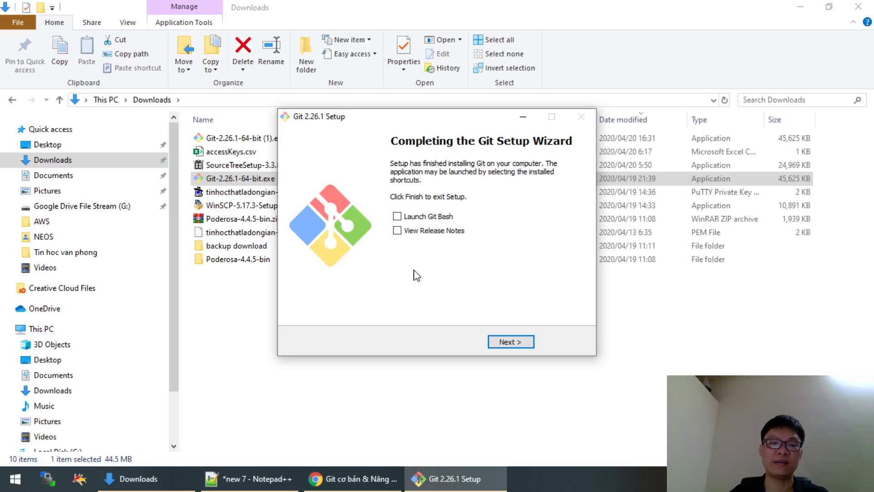
pyautogui.click(511, 347)
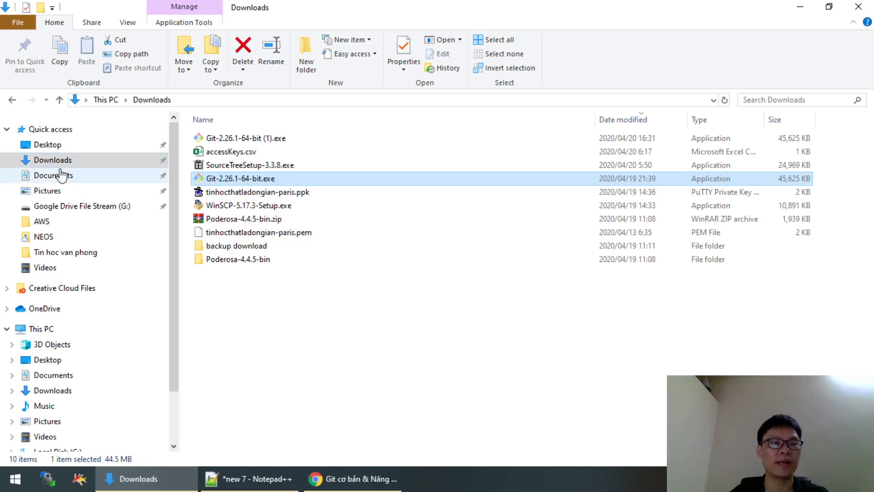
# Open Desktop > projects and launch Git Bash Here from the folder's context menu.
pyautogui.click(54, 145)
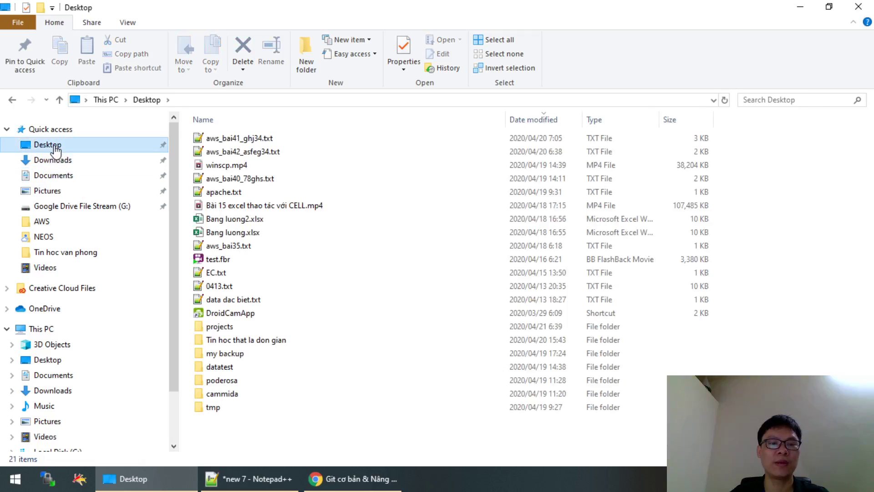
pyautogui.doubleClick(228, 327)
pyautogui.rightClick(424, 227)
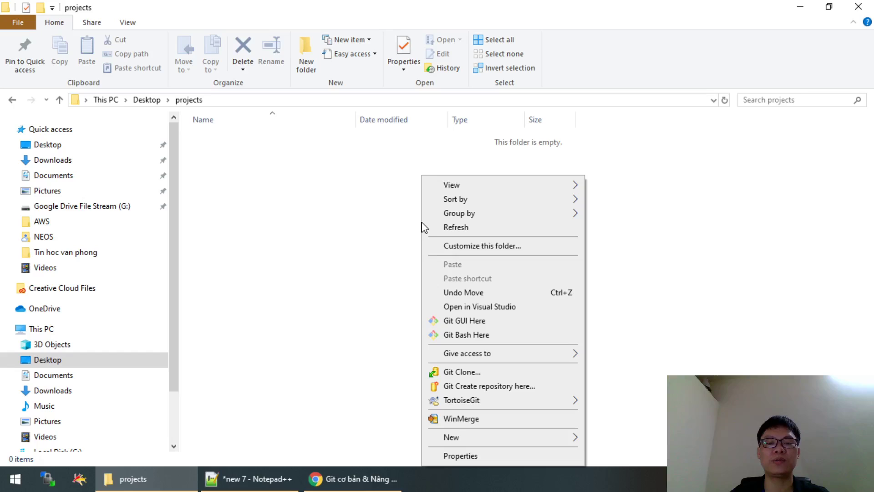
pyautogui.click(488, 339)
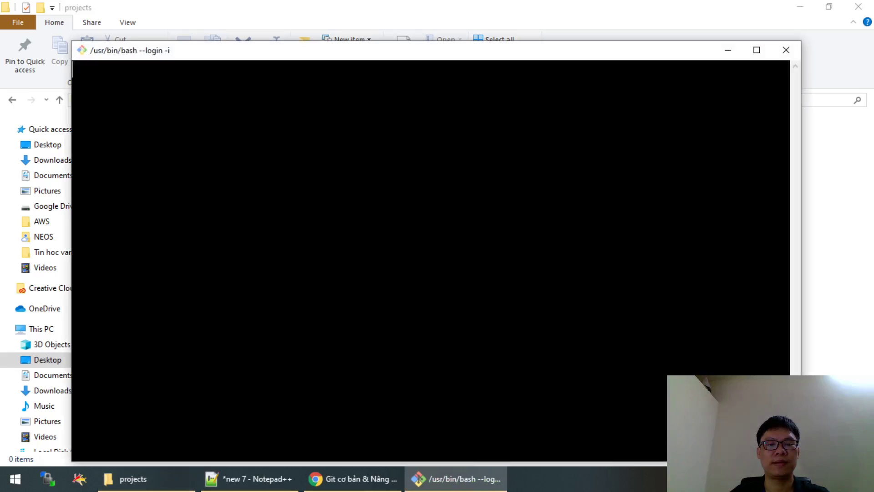
# Move the terminal up and open its Options dialog on the Text page (Lucida Console, 18pt).
pyautogui.moveTo(417, 56); pyautogui.dragTo(420, 23)
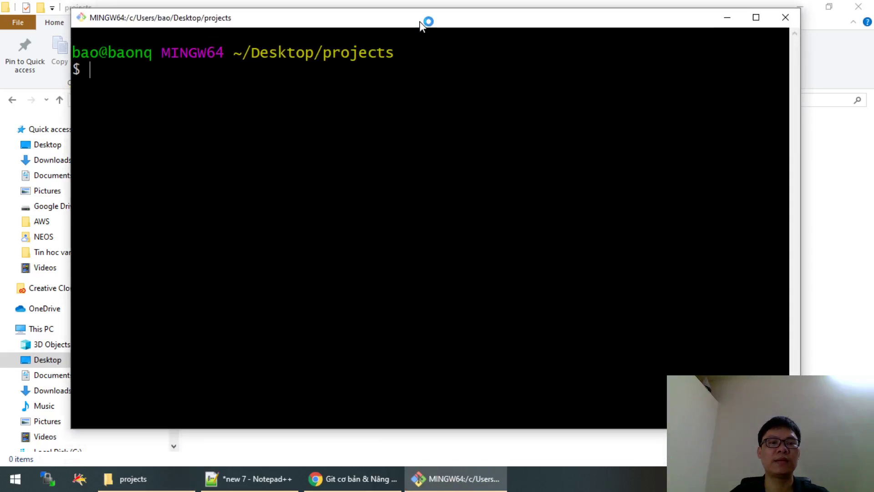
pyautogui.rightClick(243, 25)
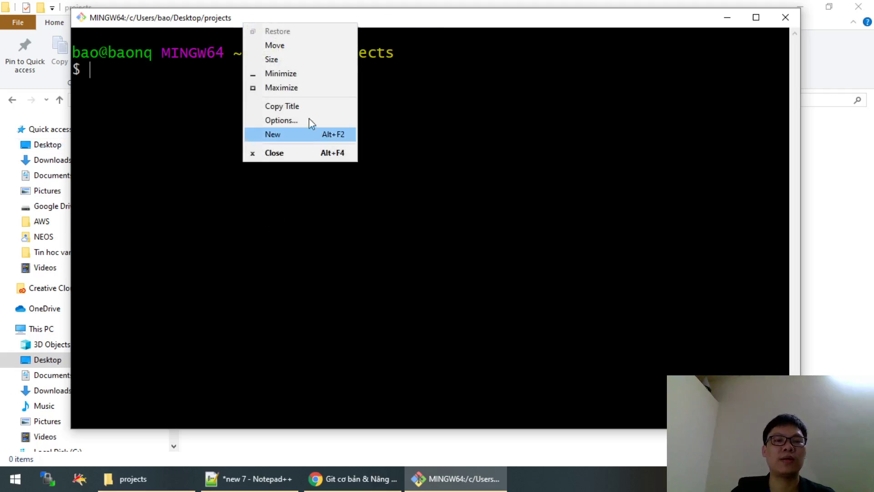
pyautogui.rightClick(385, 19)
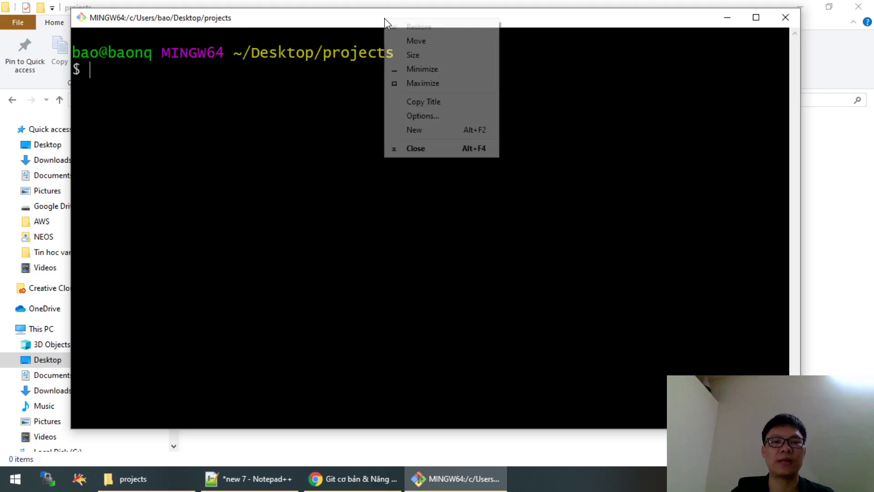
pyautogui.click(443, 117)
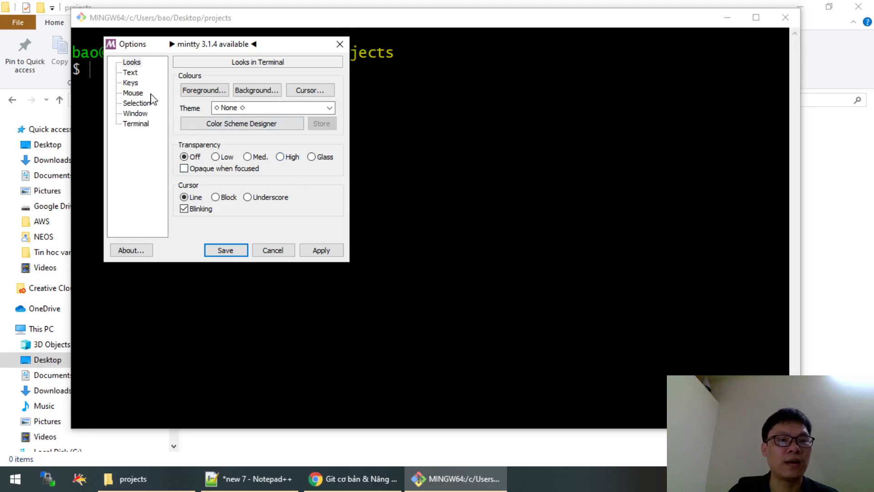
pyautogui.click(130, 73)
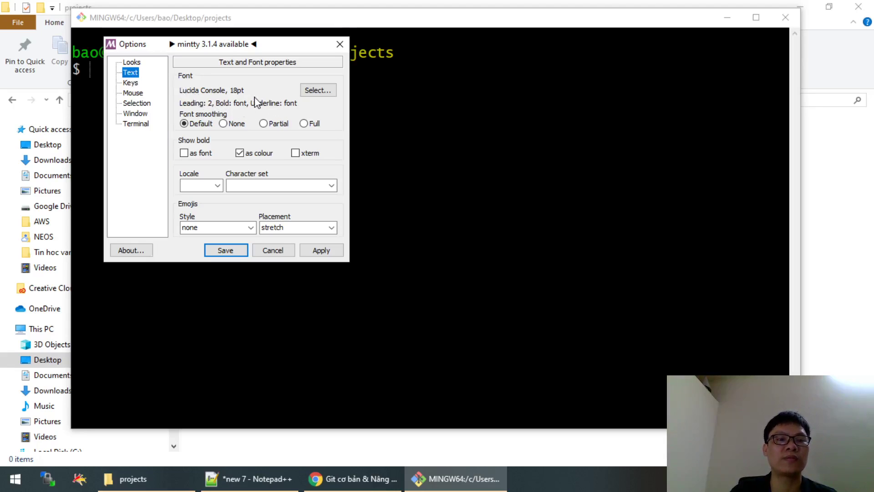
pyautogui.click(319, 91)
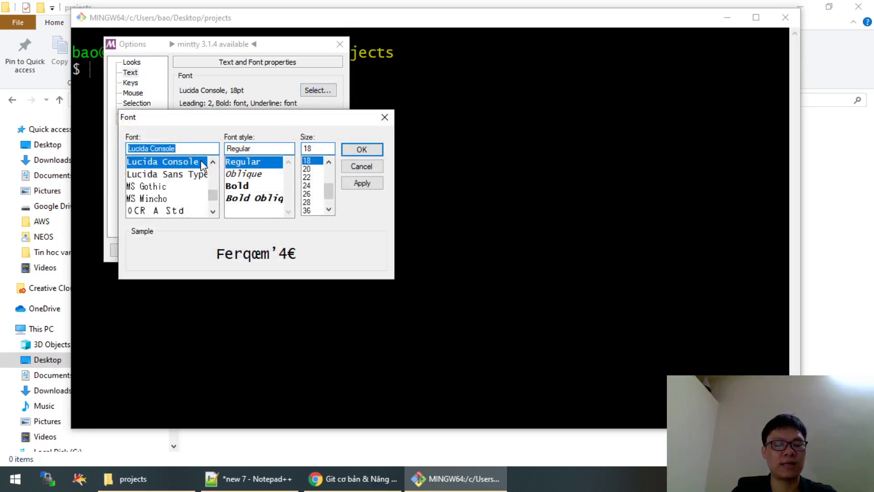
pyautogui.write('ar')
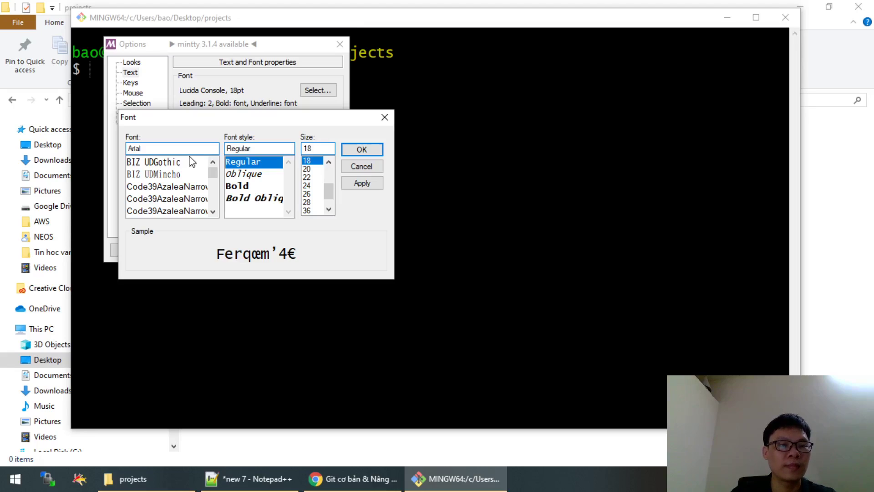
pyautogui.moveTo(212, 172); pyautogui.dragTo(213, 195)
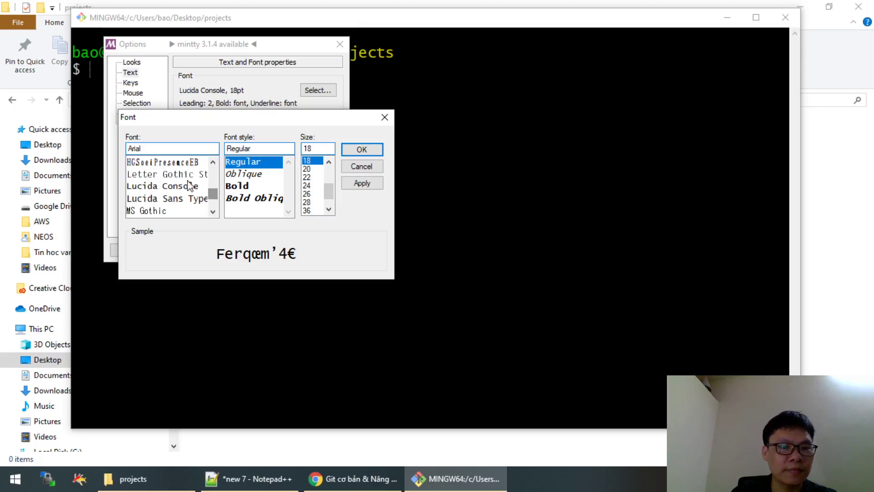
pyautogui.click(188, 177)
pyautogui.write('a')
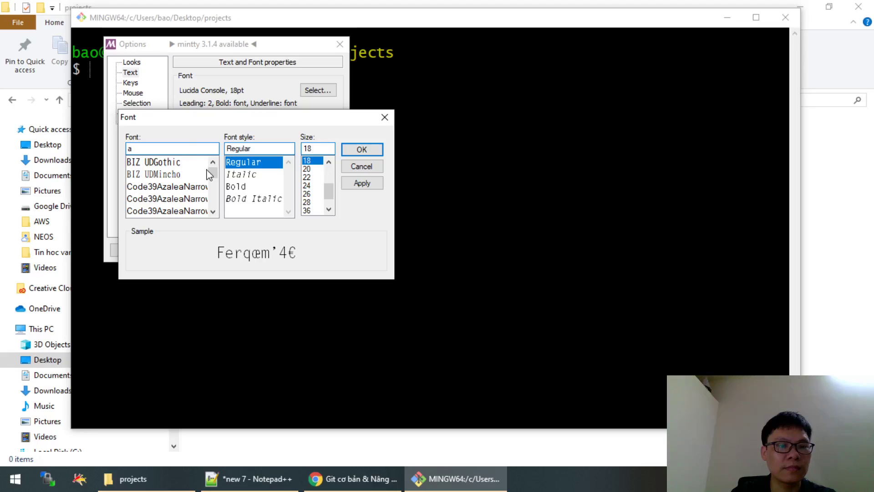
pyautogui.moveTo(214, 172); pyautogui.dragTo(219, 201)
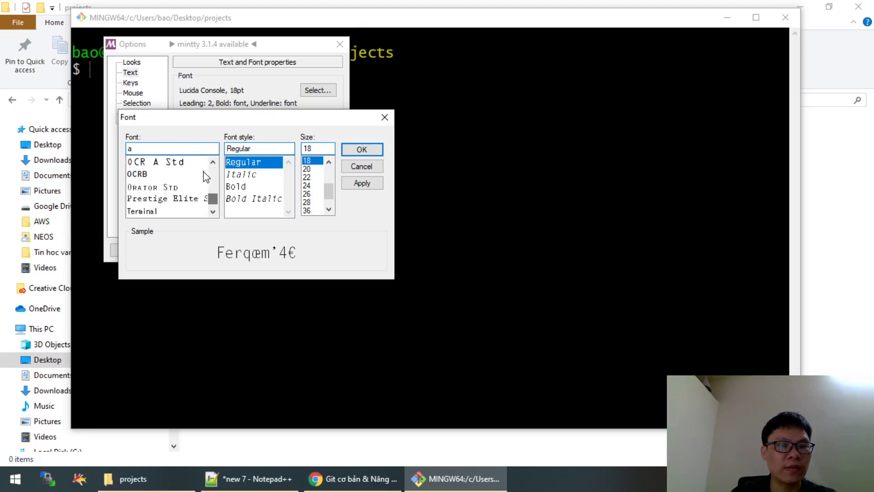
pyautogui.press('BackSpace')
pyautogui.write('ti')
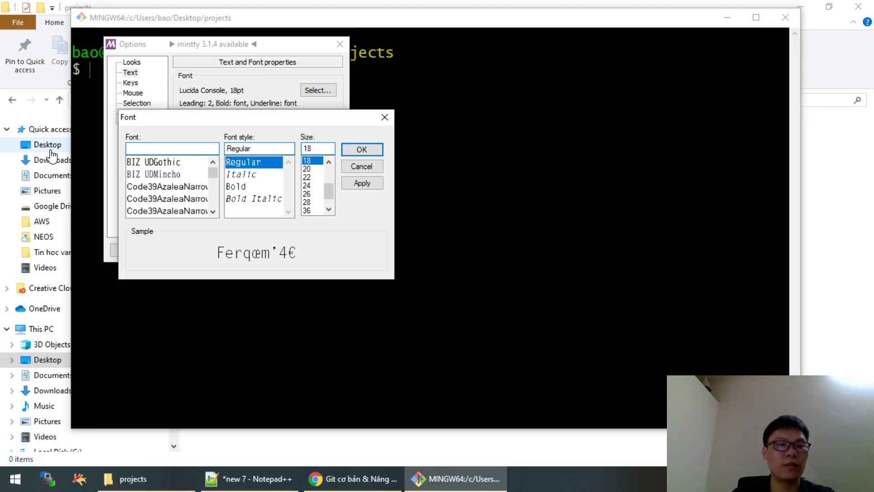
pyautogui.click(361, 167)
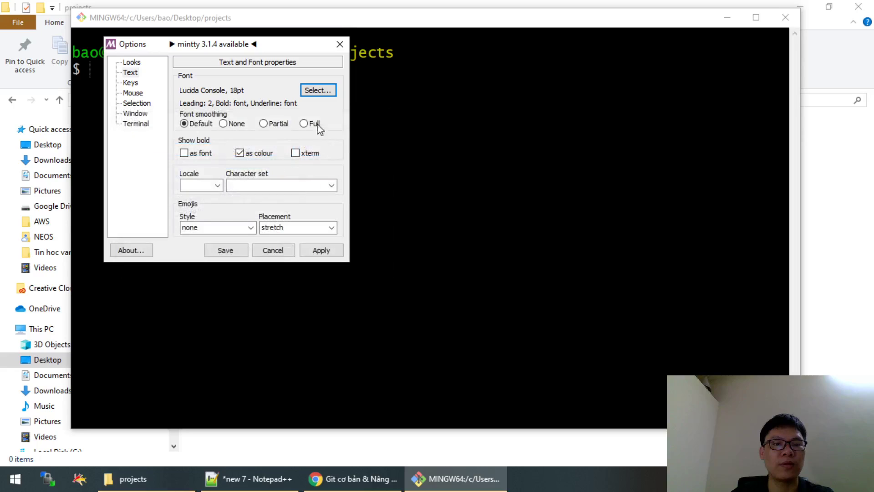
pyautogui.click(324, 90)
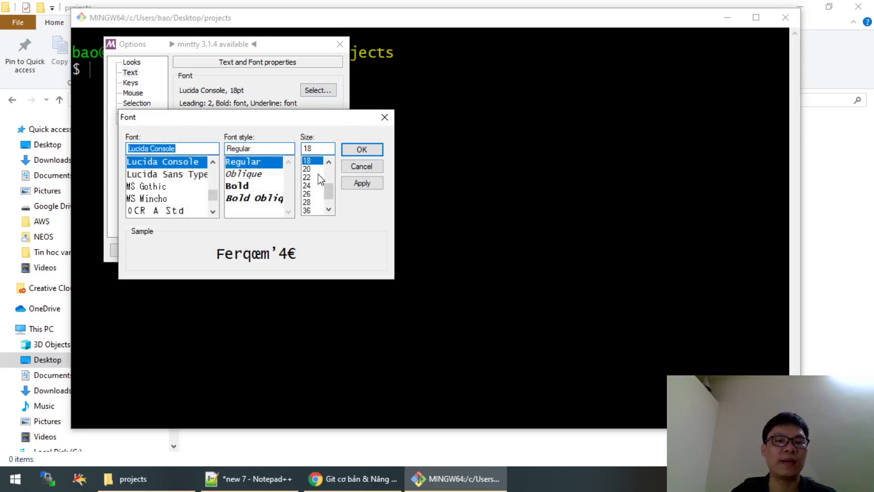
pyautogui.scroll(3, 316, 176)
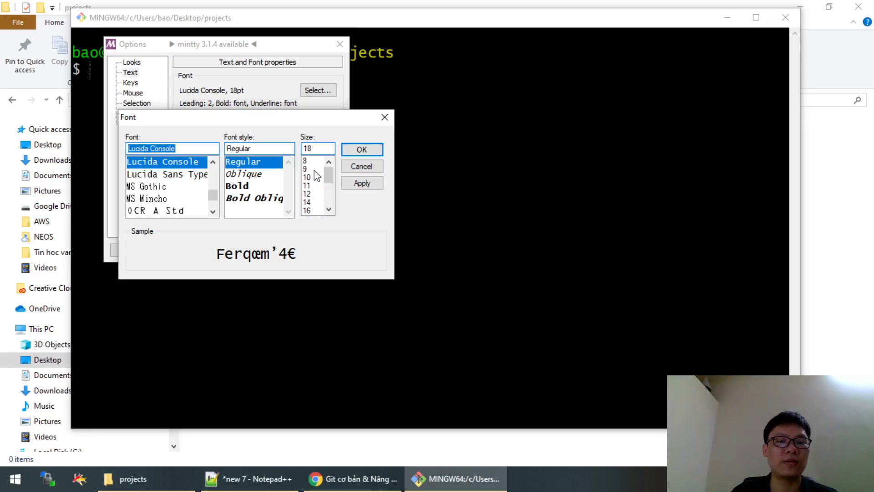
pyautogui.click(313, 169)
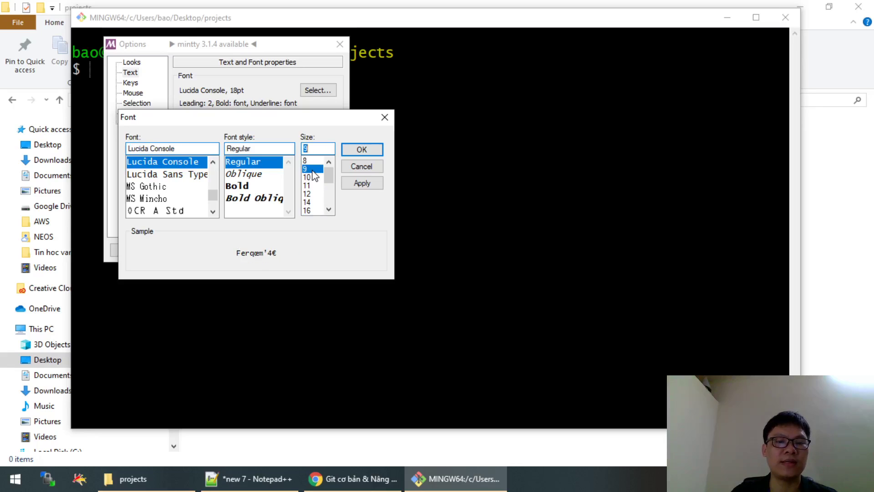
pyautogui.click(362, 150)
pyautogui.click(321, 250)
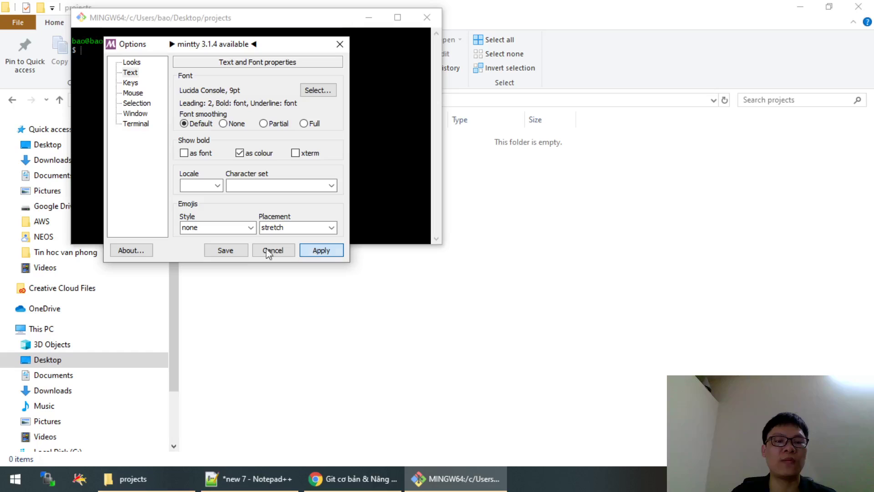
pyautogui.click(225, 250)
pyautogui.moveTo(264, 23); pyautogui.dragTo(365, 79)
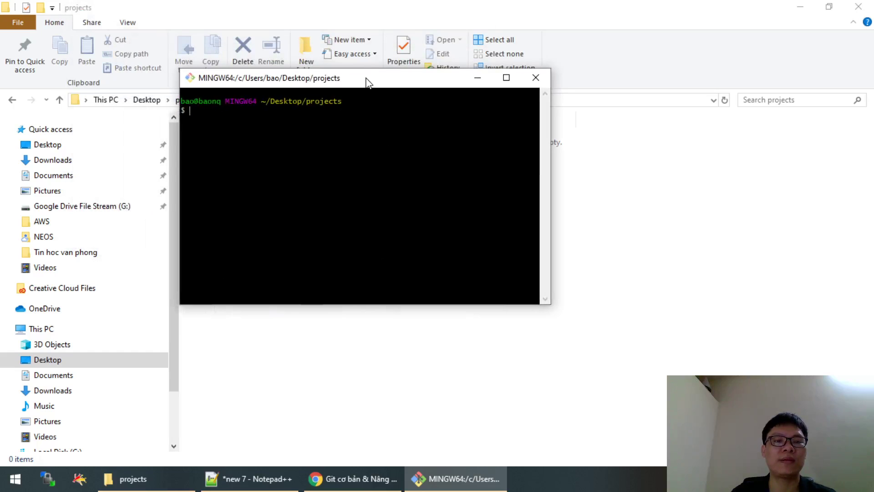
pyautogui.rightClick(366, 79)
pyautogui.click(409, 174)
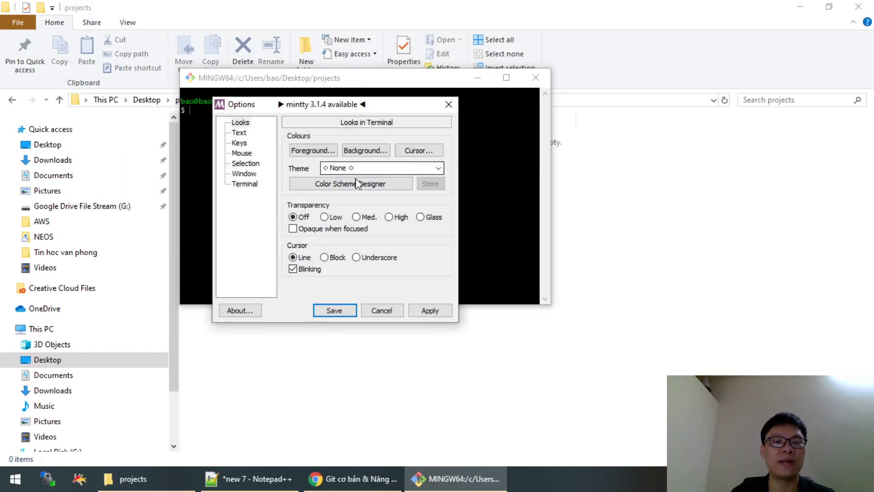
pyautogui.click(240, 134)
pyautogui.click(435, 150)
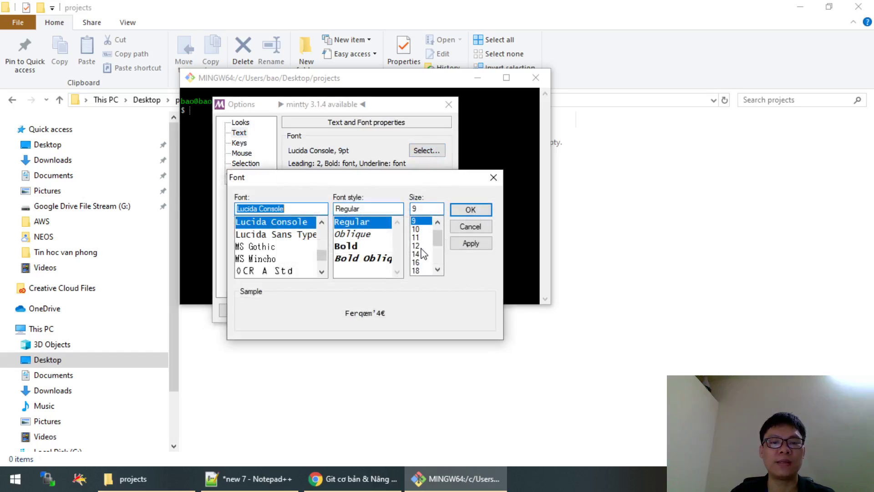
pyautogui.scroll(-1, 422, 252)
pyautogui.click(421, 246)
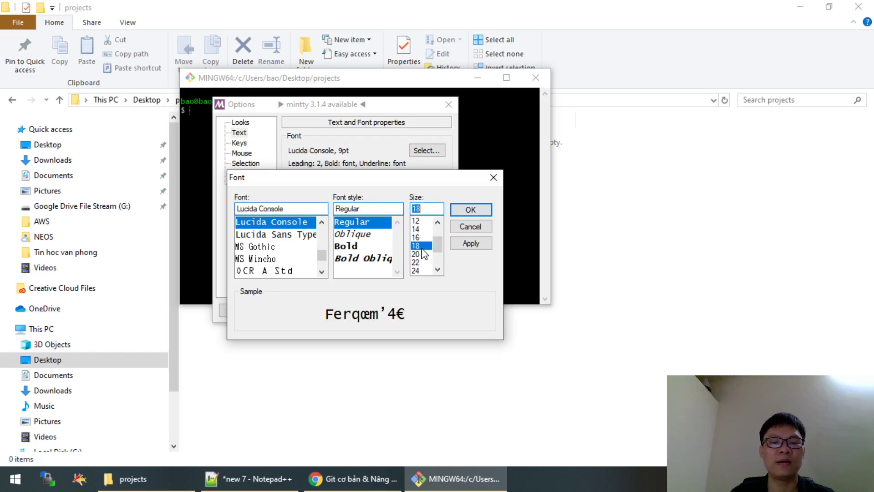
pyautogui.click(472, 210)
pyautogui.click(439, 311)
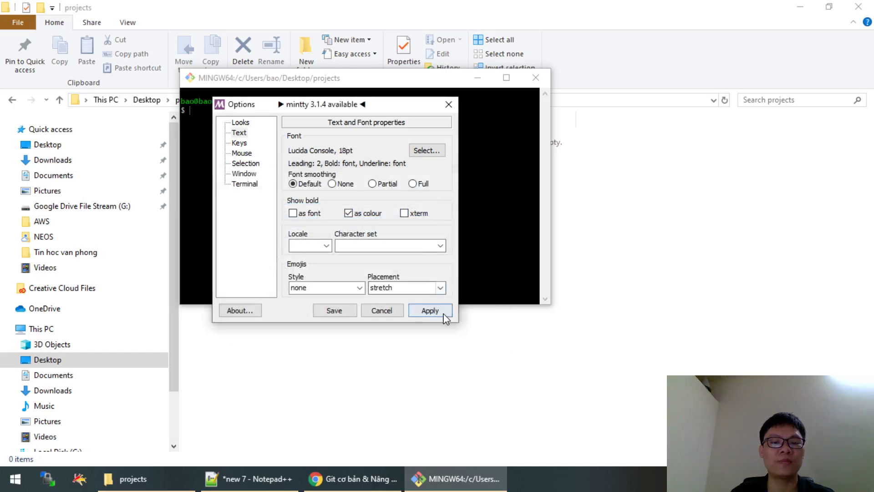
pyautogui.click(334, 310)
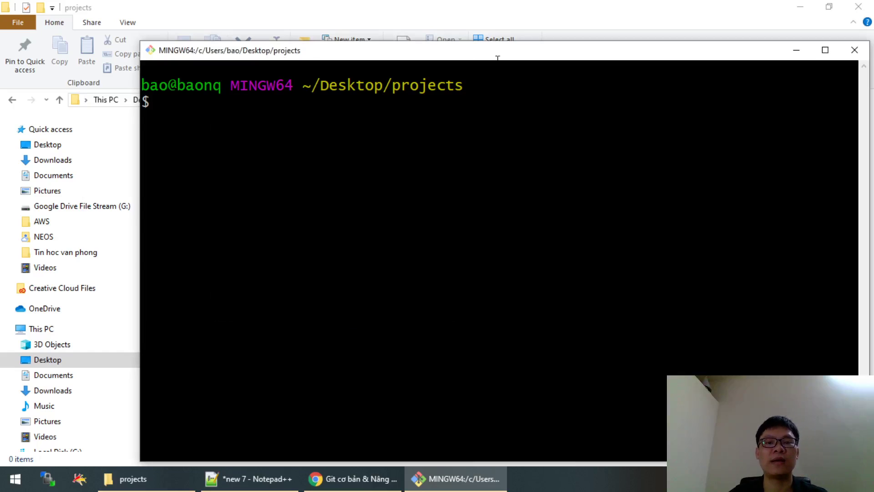
pyautogui.moveTo(464, 51); pyautogui.dragTo(427, 22)
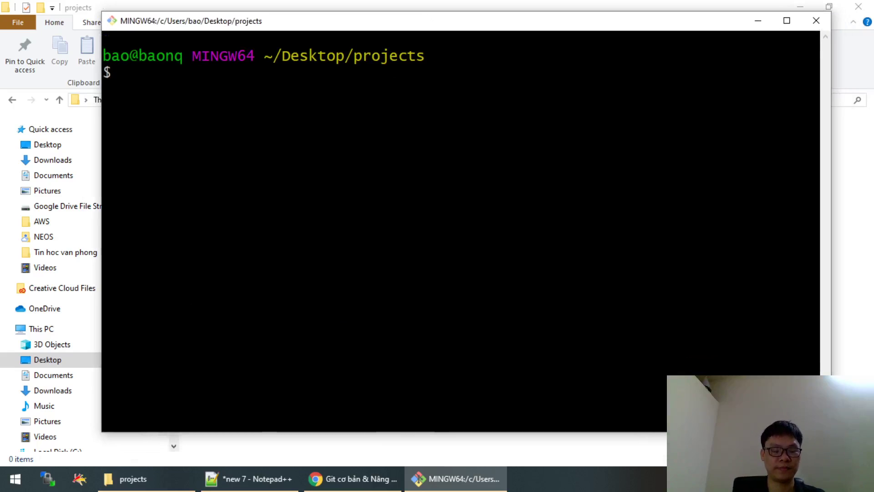
# Select the git config --global user.name and user.email lines on slide 6, then switch to Notepad++.
pyautogui.click(327, 477)
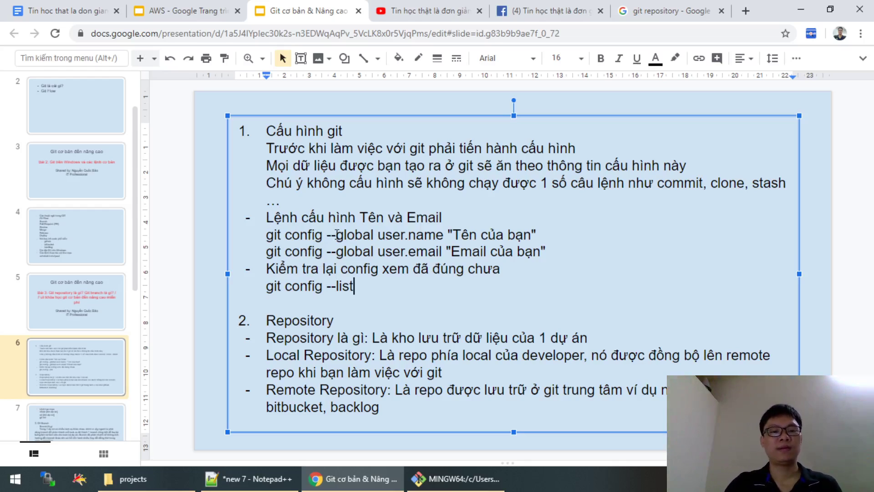
pyautogui.click(267, 236)
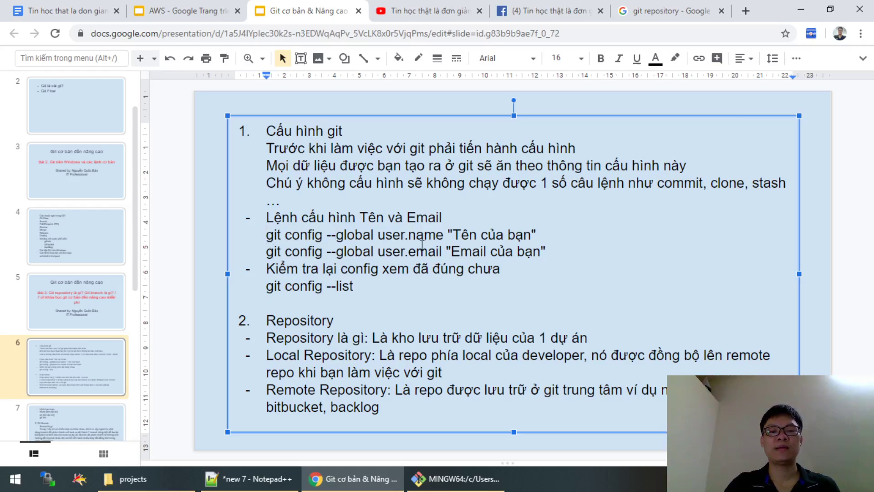
pyautogui.keyDown('shift'); pyautogui.click(552, 251); pyautogui.keyUp('shift')
pyautogui.hotkey('ctrl', 'c')
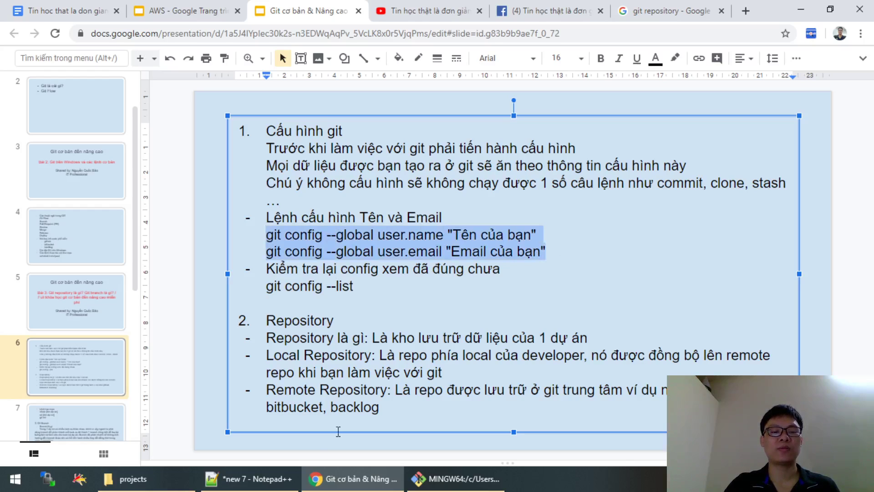
pyautogui.click(285, 485)
# Paste the two config commands into new 7 and replace the name placeholder with the user's full name.
pyautogui.hotkey('ctrl', 'a')
pyautogui.hotkey('ctrl', 'v')
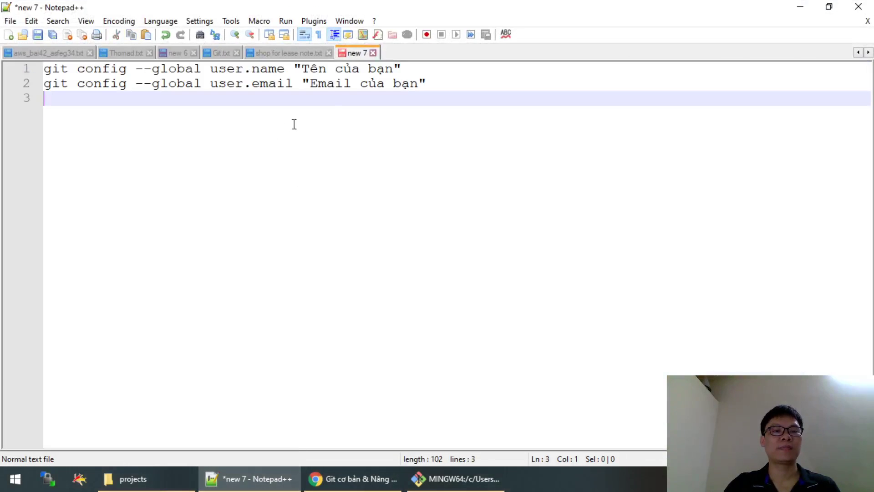
pyautogui.doubleClick(318, 67)
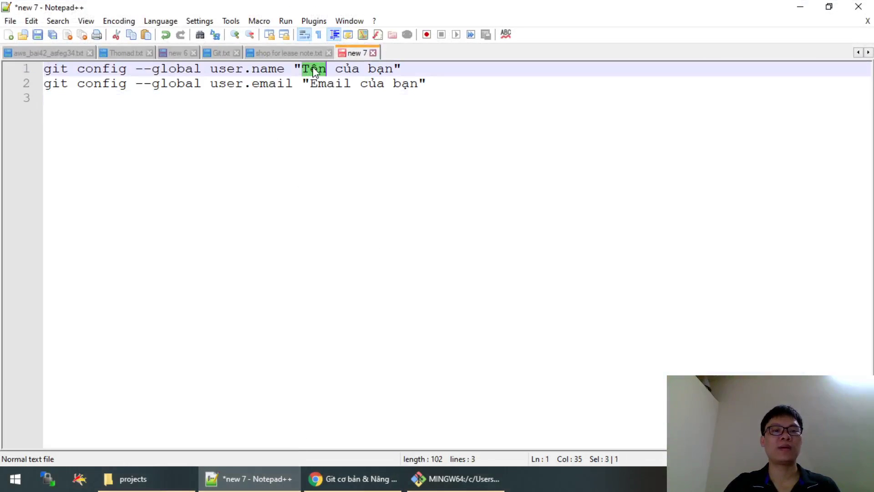
pyautogui.click(393, 68)
pyautogui.keyDown('shift'); pyautogui.click(302, 68); pyautogui.keyUp('shift')
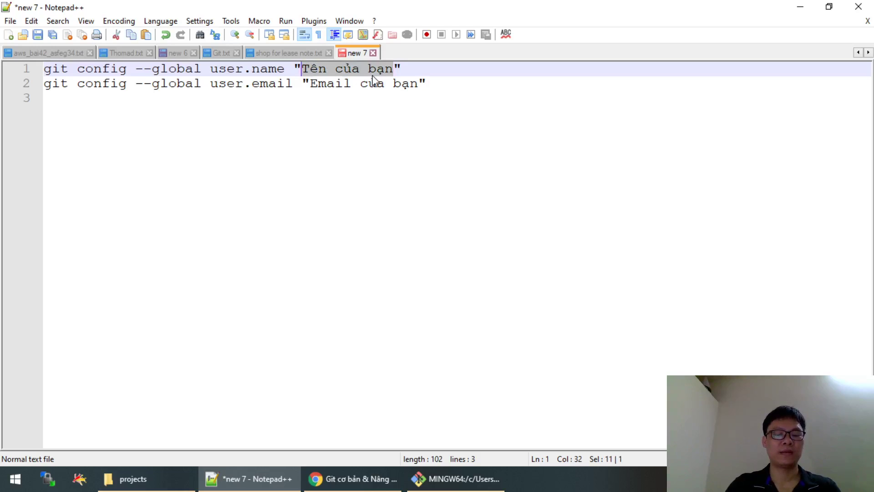
pyautogui.write('nguy')
pyautogui.press('BackSpace')
pyautogui.press('BackSpace')
pyautogui.press('BackSpace')
pyautogui.press('BackSpace')
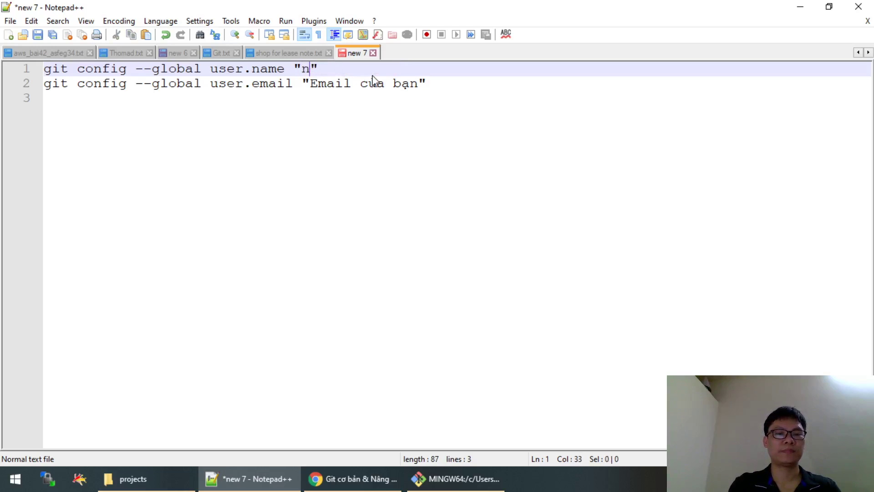
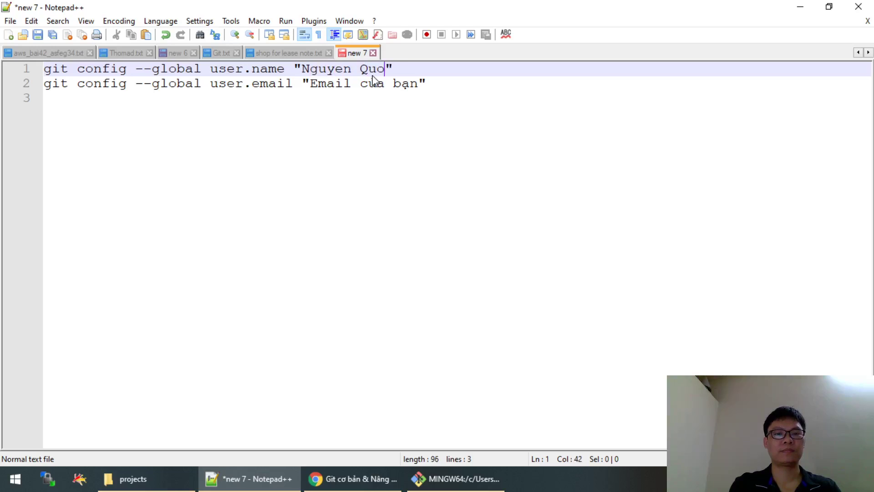
# Fill the user's e-mail address into the user.email line and select both lines.
pyautogui.press('Down')
pyautogui.press('Left')
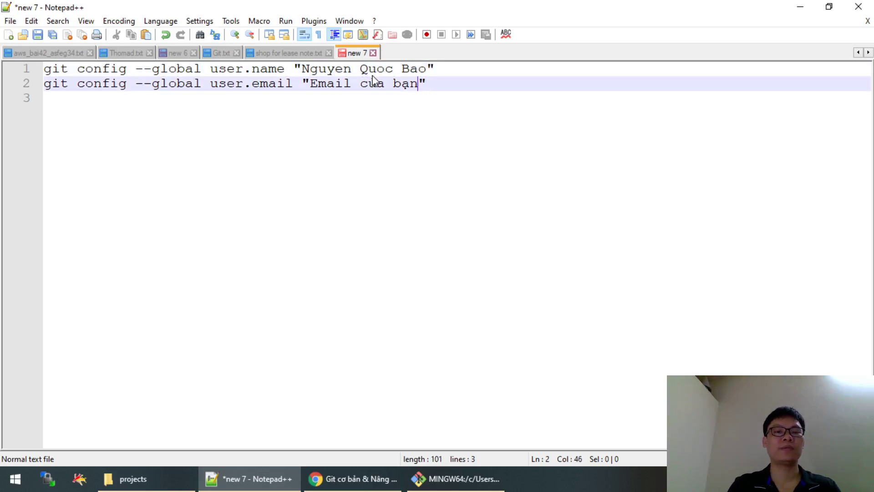
pyautogui.hotkey('shift', 'Left')
pyautogui.hotkey('shift', 'Left')
pyautogui.hotkey('shift', 'Left')
pyautogui.hotkey('shift', 'Left')
pyautogui.hotkey('shift', 'Left')
pyautogui.hotkey('shift', 'Left')
pyautogui.hotkey('shift', 'Left')
pyautogui.hotkey('shift', 'Left')
pyautogui.hotkey('shift', 'Left')
pyautogui.hotkey('shift', 'Left')
pyautogui.hotkey('shift', 'Left')
pyautogui.hotkey('shift', 'Left')
pyautogui.hotkey('shift', 'Left')
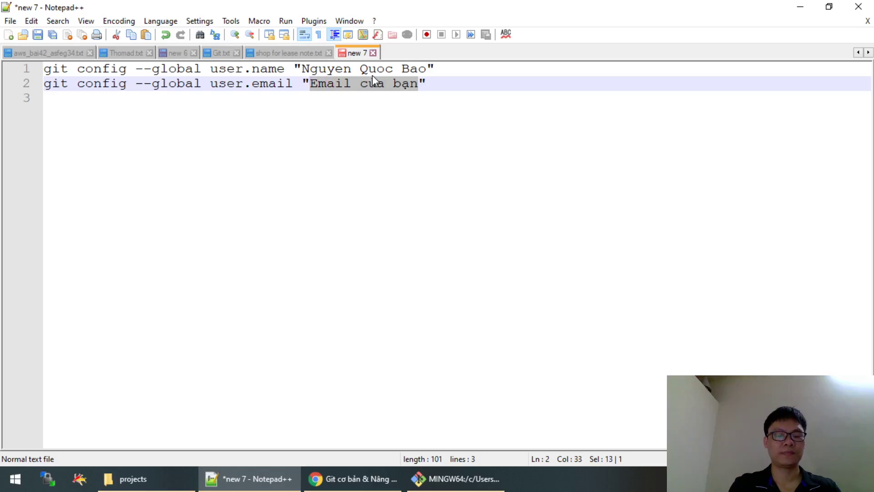
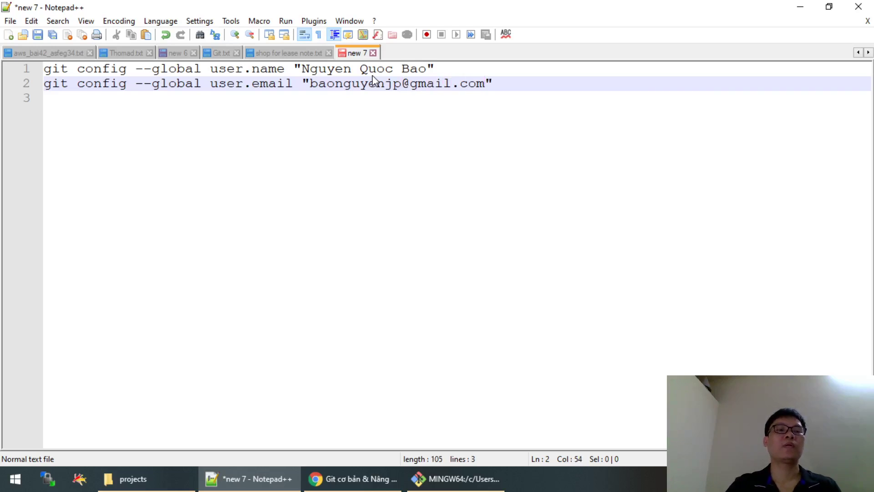
pyautogui.moveTo(515, 81); pyautogui.dragTo(2, 73)
pyautogui.hotkey('ctrl', 'c')
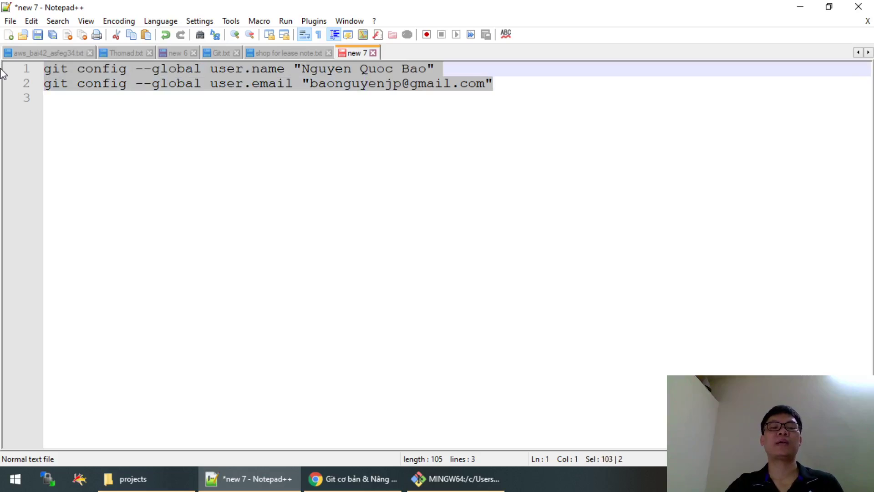
# Paste and run both global config commands in Git Bash, then run git config --list.
pyautogui.click(437, 478)
pyautogui.rightClick(327, 157)
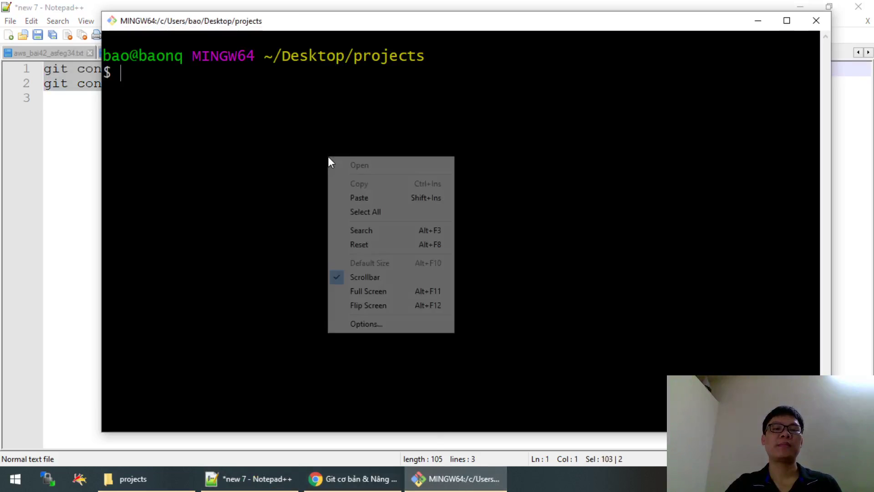
pyautogui.click(360, 198)
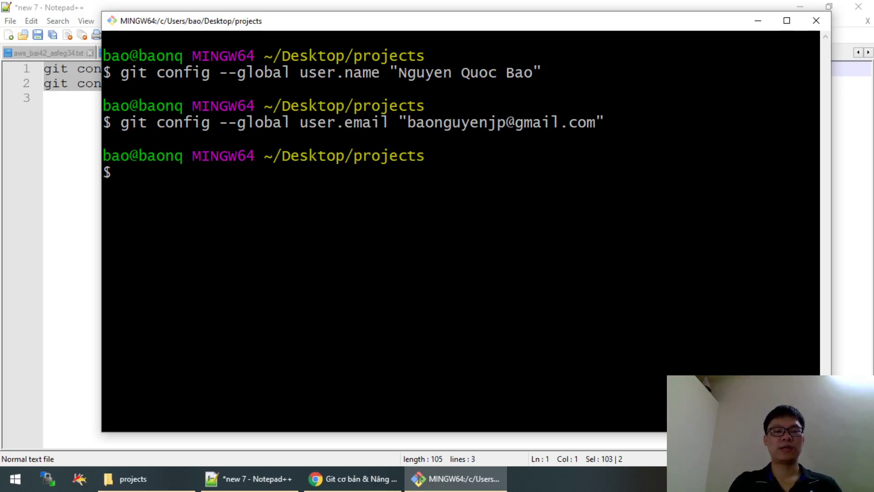
pyautogui.write('git co')
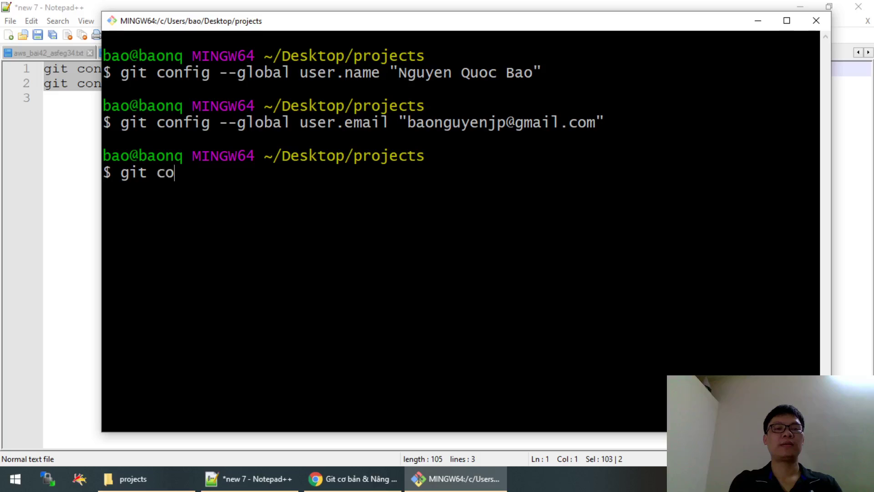
pyautogui.write('nfig --list')
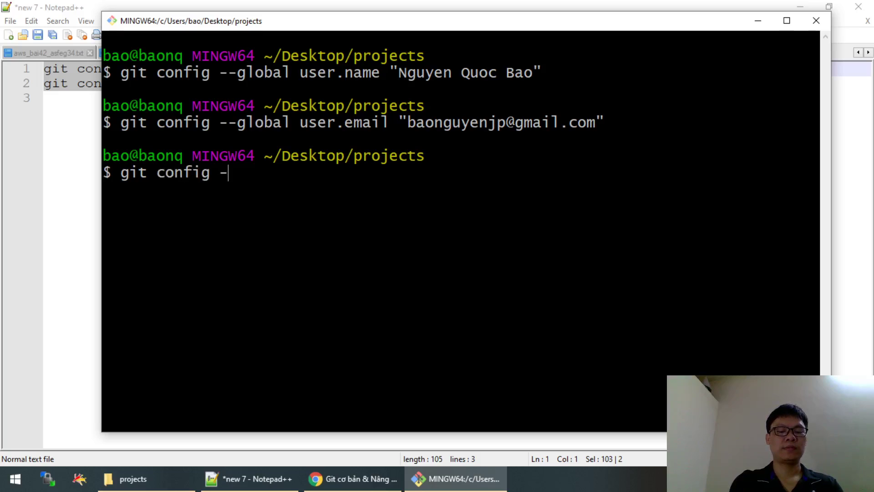
pyautogui.press('Return')
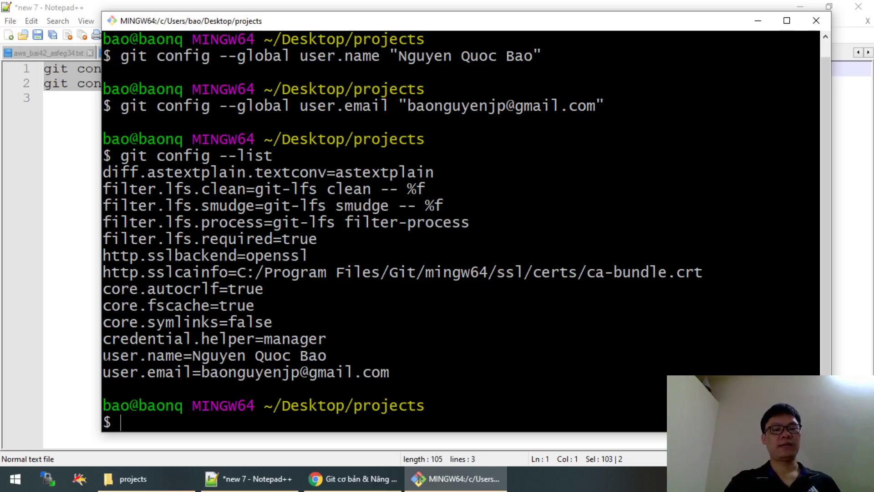
# Highlight the user.name and user.email entries in the configuration list, then return to the slides.
pyautogui.moveTo(103, 356); pyautogui.dragTo(409, 355)
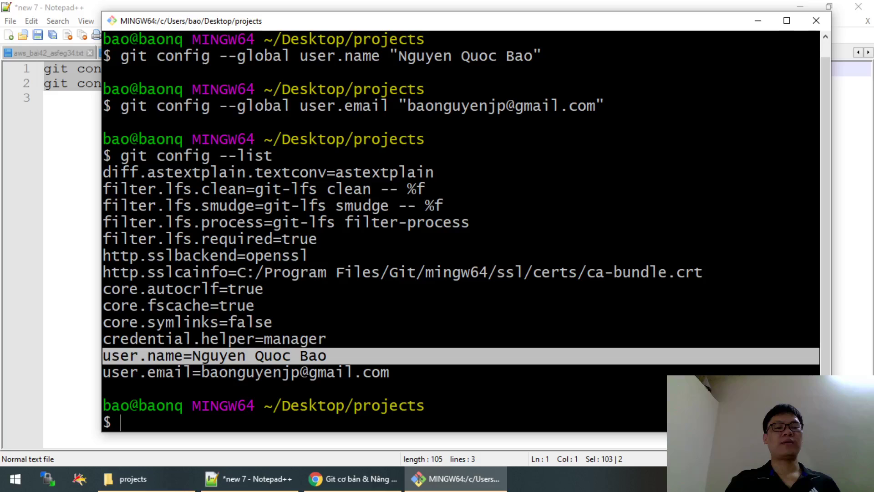
pyautogui.moveTo(110, 372); pyautogui.dragTo(300, 372)
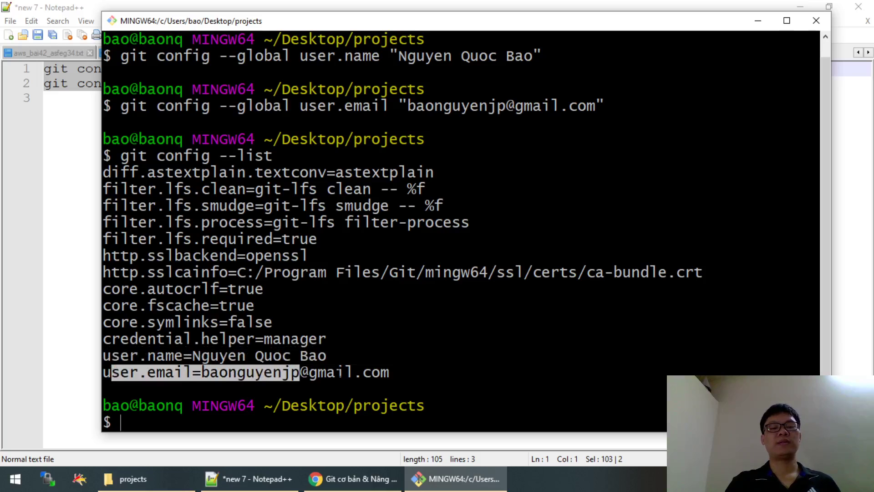
pyautogui.click(301, 372)
pyautogui.moveTo(455, 372); pyautogui.dragTo(160, 324)
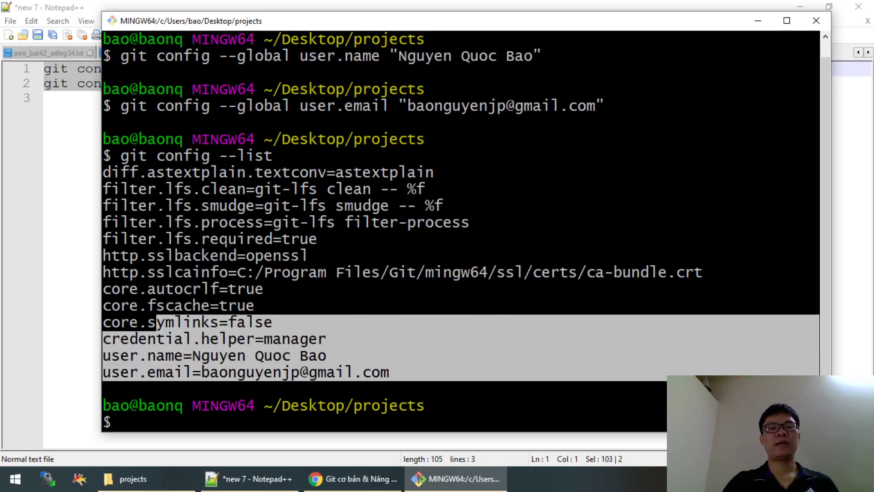
pyautogui.click(243, 337)
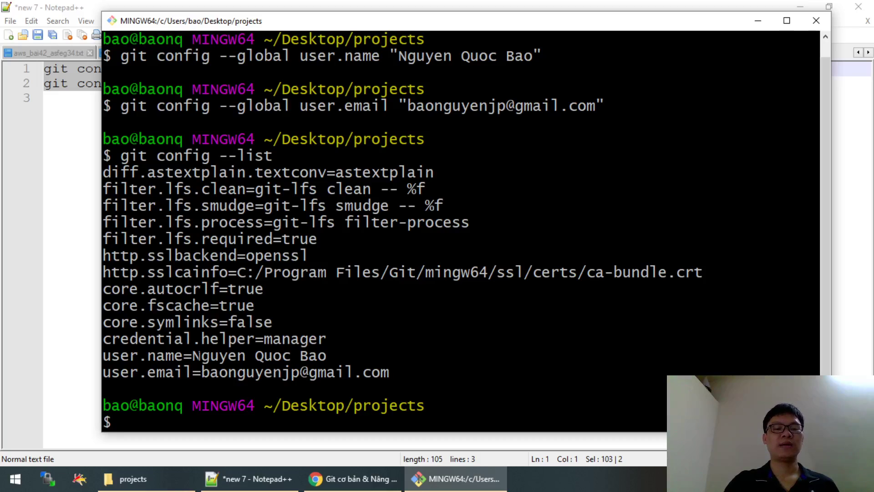
pyautogui.moveTo(192, 355); pyautogui.dragTo(277, 355)
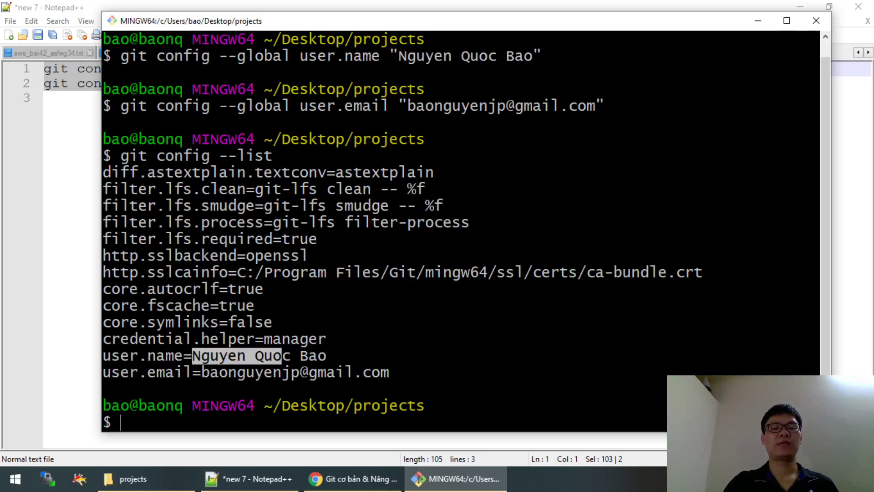
pyautogui.tripleClick(101, 356)
pyautogui.click(101, 356)
pyautogui.moveTo(309, 355); pyautogui.dragTo(83, 360)
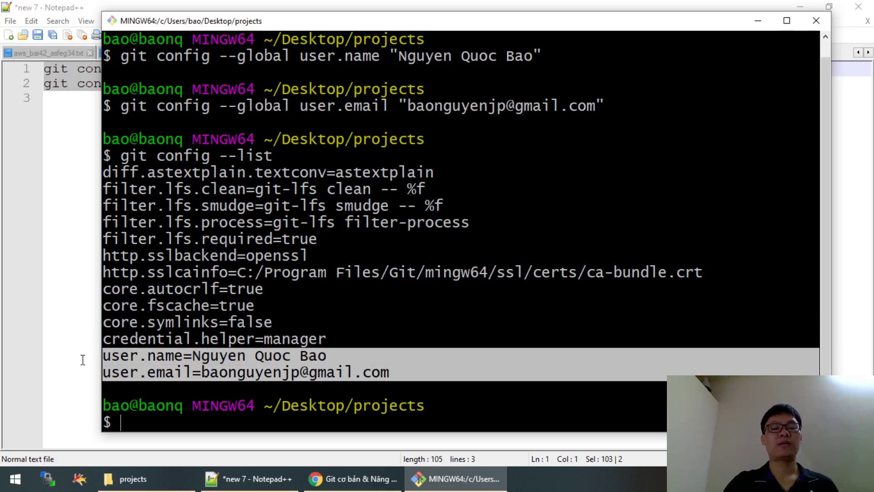
pyautogui.click(144, 351)
pyautogui.moveTo(103, 172); pyautogui.dragTo(402, 376)
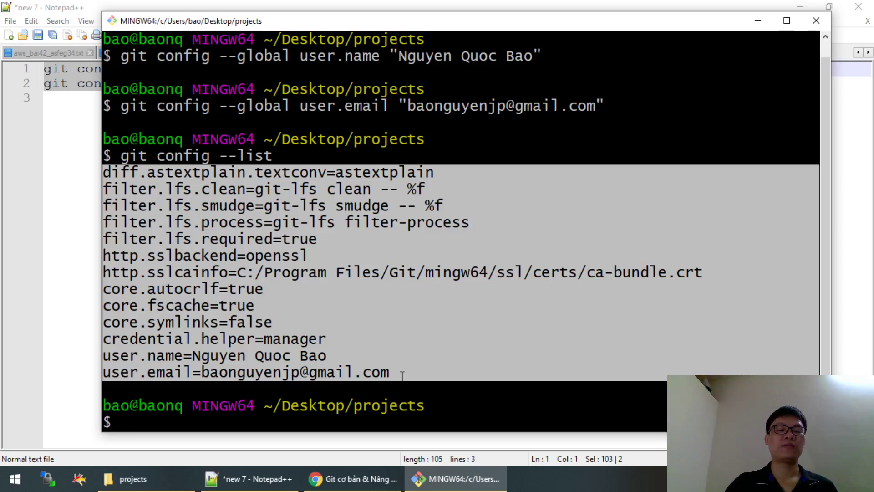
pyautogui.click(337, 478)
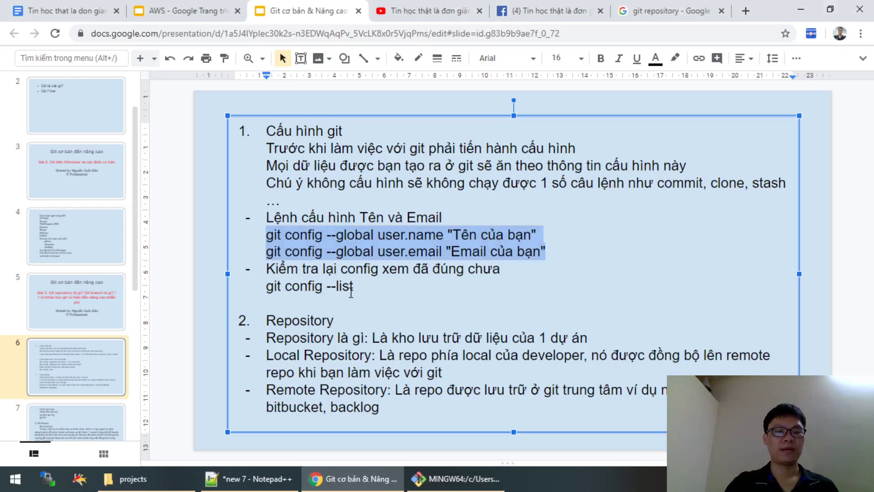
# Step through slides 5, 6 and 7 to the git init notes, then bring up the projects folder.
pyautogui.click(63, 292)
pyautogui.click(75, 358)
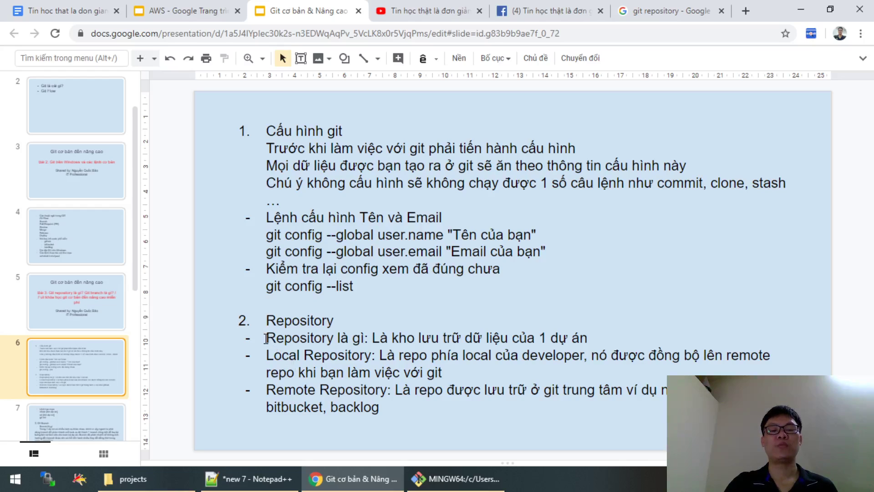
pyautogui.click(75, 430)
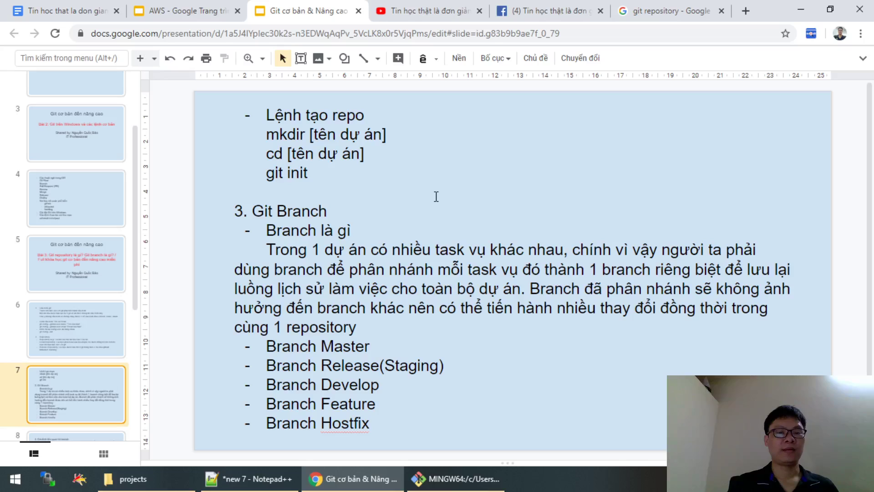
pyautogui.click(313, 173)
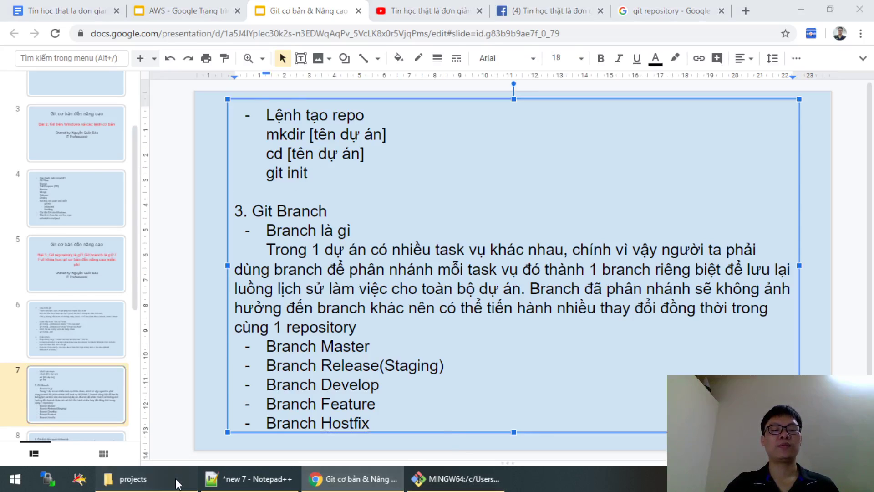
pyautogui.click(127, 478)
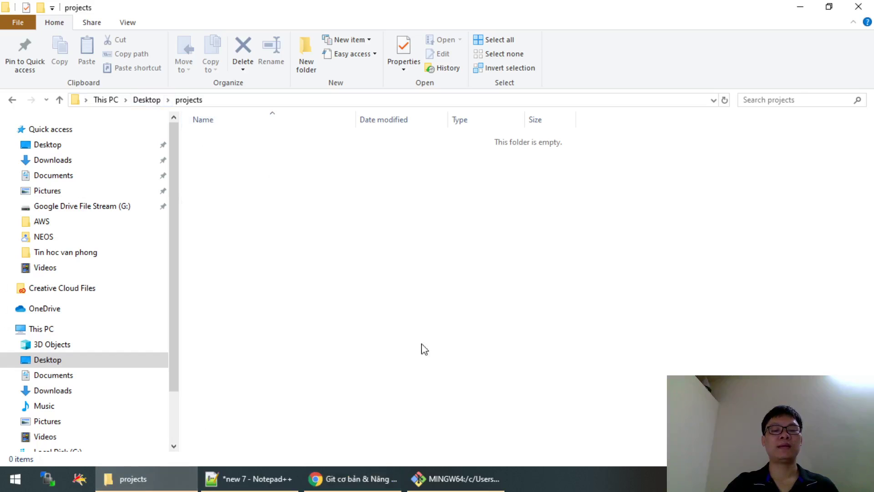
# Close the old terminal and open a fresh Git Bash in the projects folder.
pyautogui.click(488, 469)
pyautogui.click(816, 20)
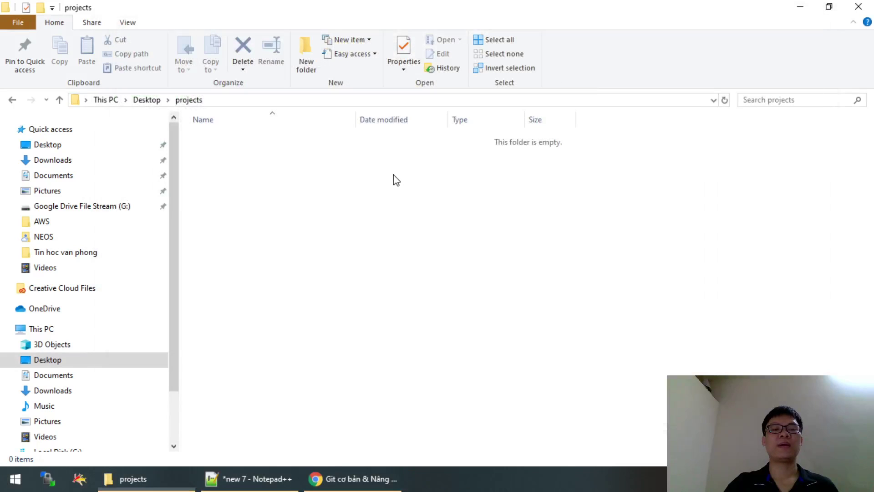
pyautogui.rightClick(394, 179)
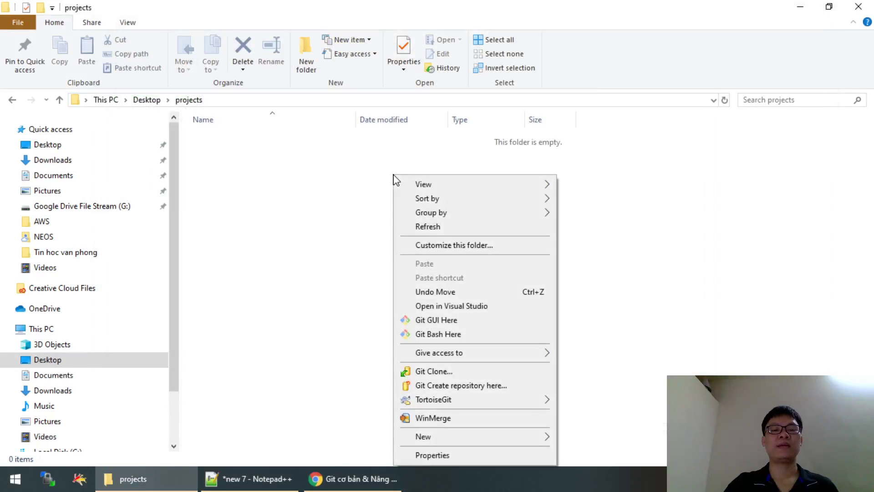
pyautogui.click(453, 337)
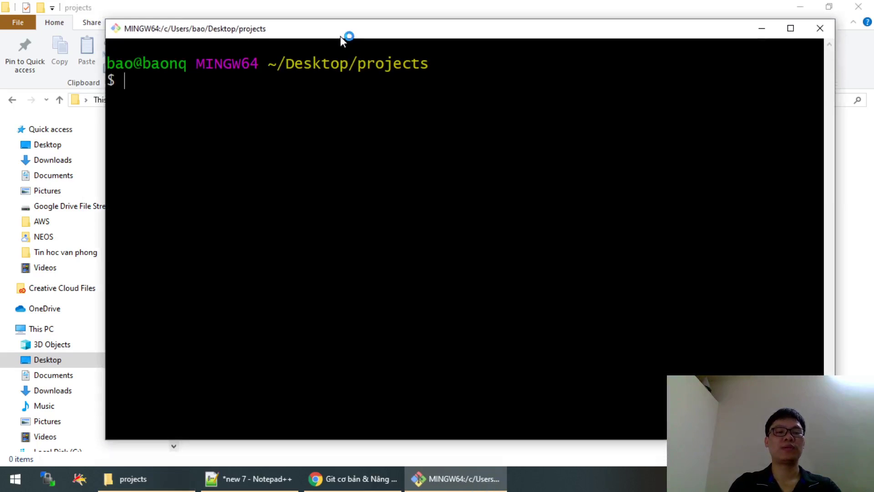
# Run mkdir tinhocthatladongian_website, cd into it with Tab completion, and close the terminal.
pyautogui.write('md')
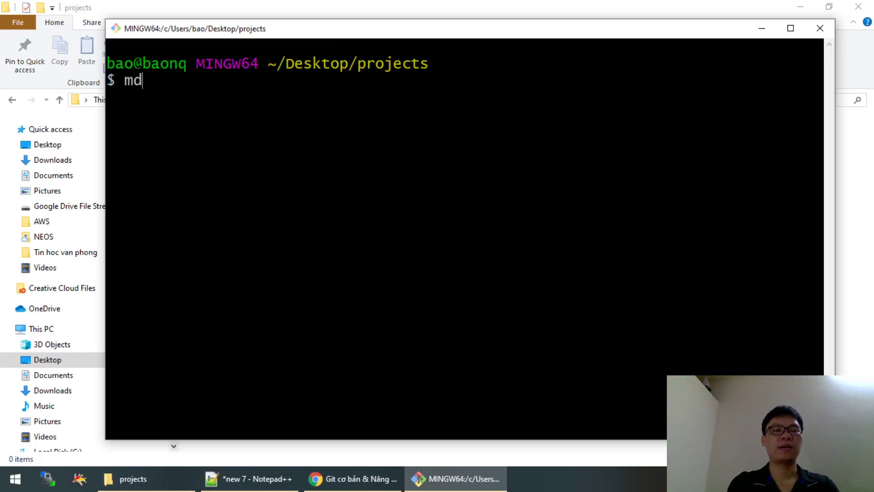
pyautogui.press('BackSpace')
pyautogui.write('kdir ')
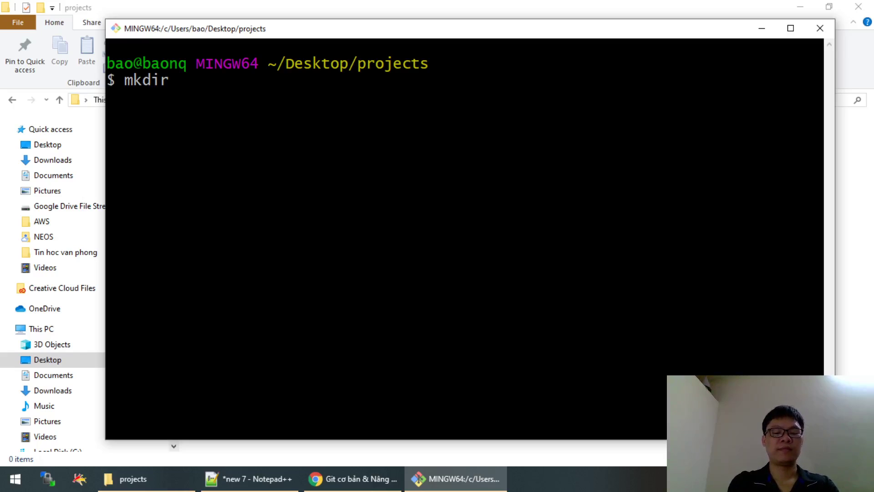
pyautogui.write('tinhoctha')
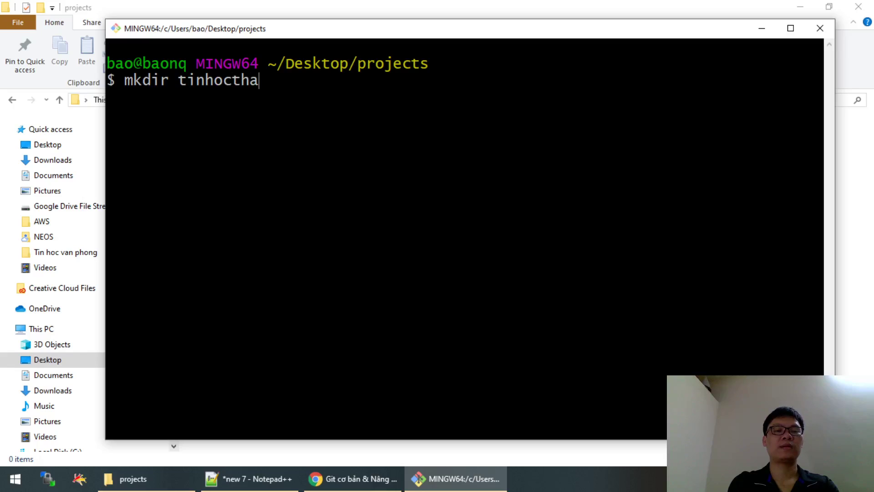
pyautogui.write('tladongian')
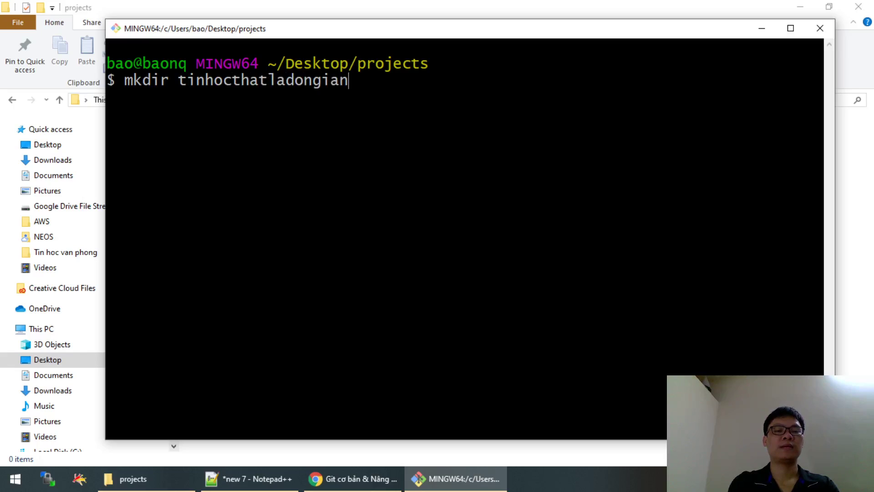
pyautogui.write('_website')
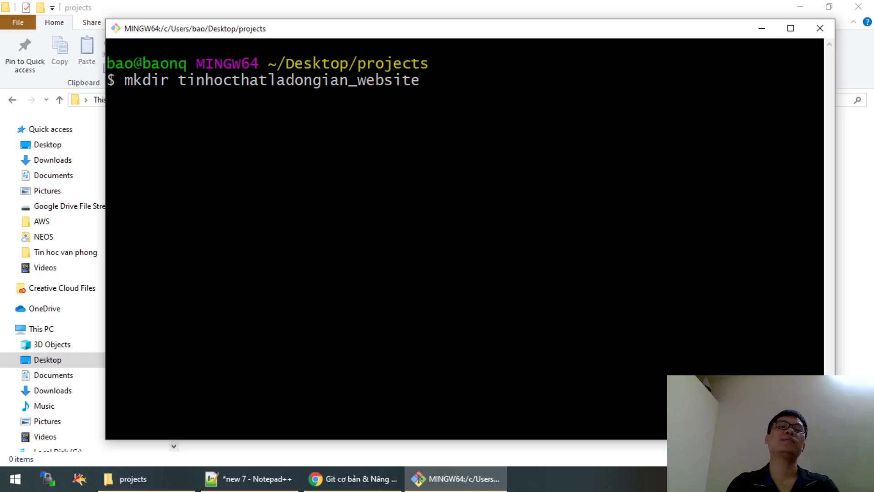
pyautogui.press('Return')
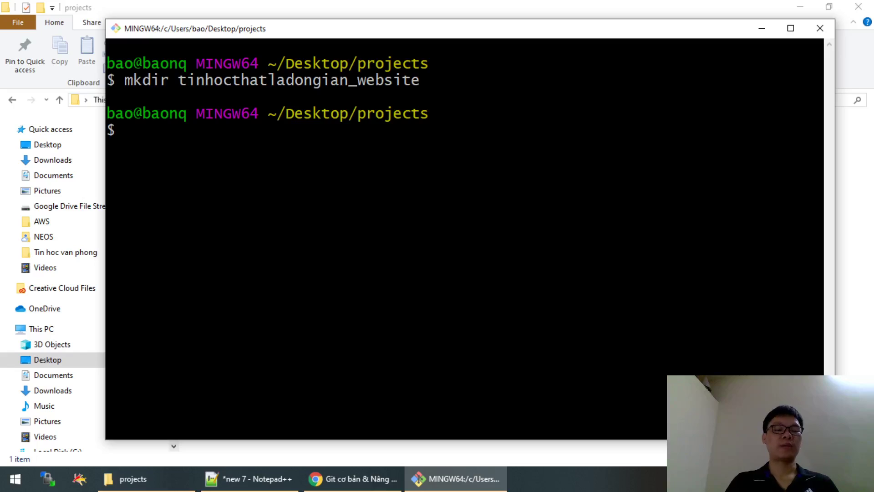
pyautogui.write('cd ti')
pyautogui.press('Tab')
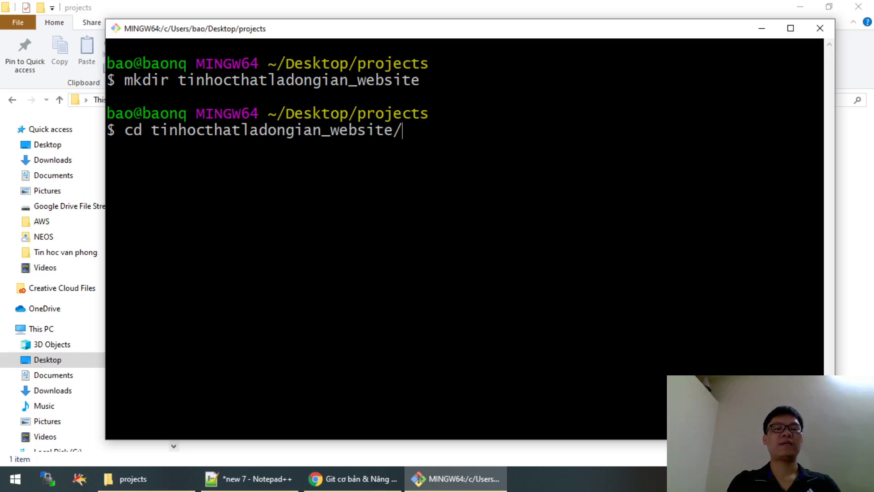
pyautogui.press('Return')
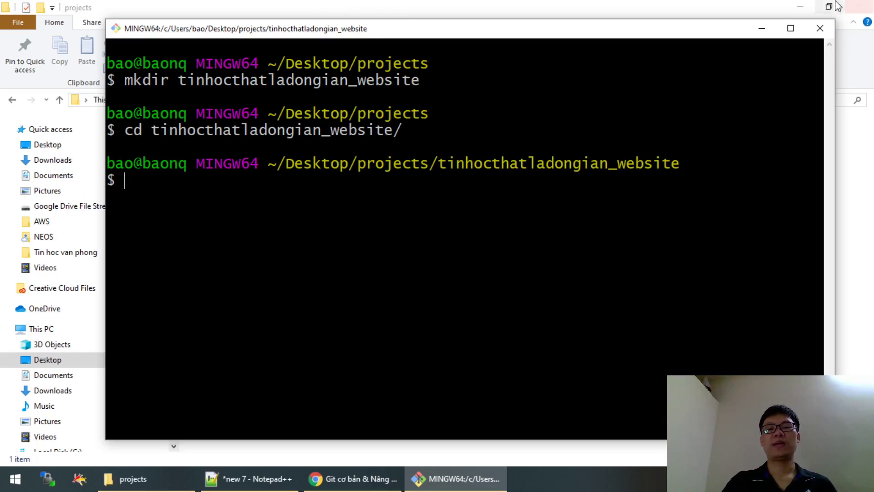
pyautogui.click(820, 28)
# Create a new folder named tinhoc2 inside projects.
pyautogui.rightClick(325, 189)
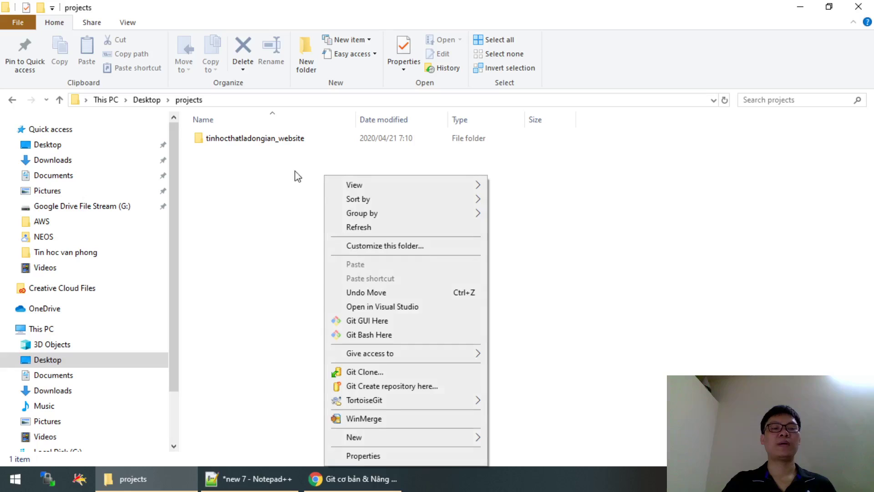
pyautogui.moveTo(402, 438)
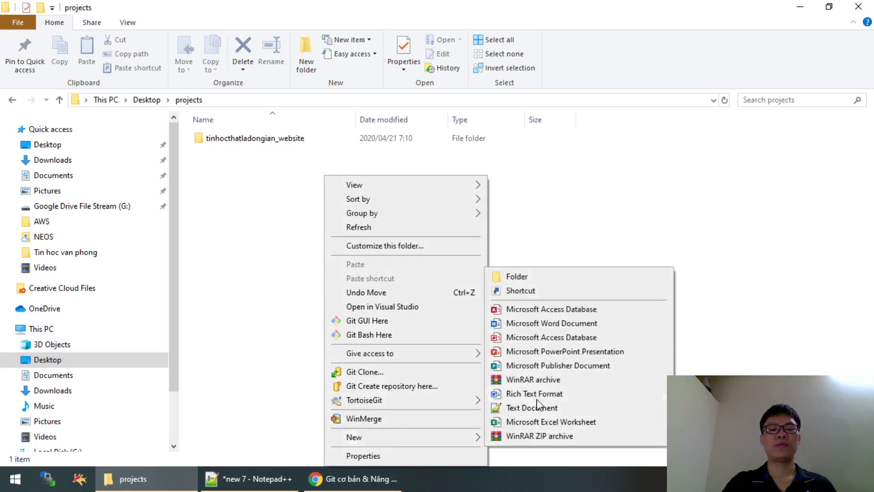
pyautogui.click(570, 276)
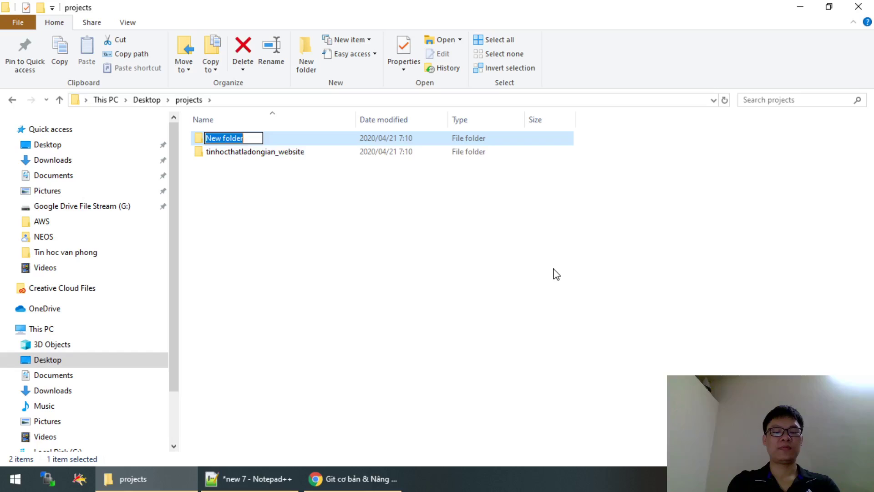
pyautogui.write('tinho')
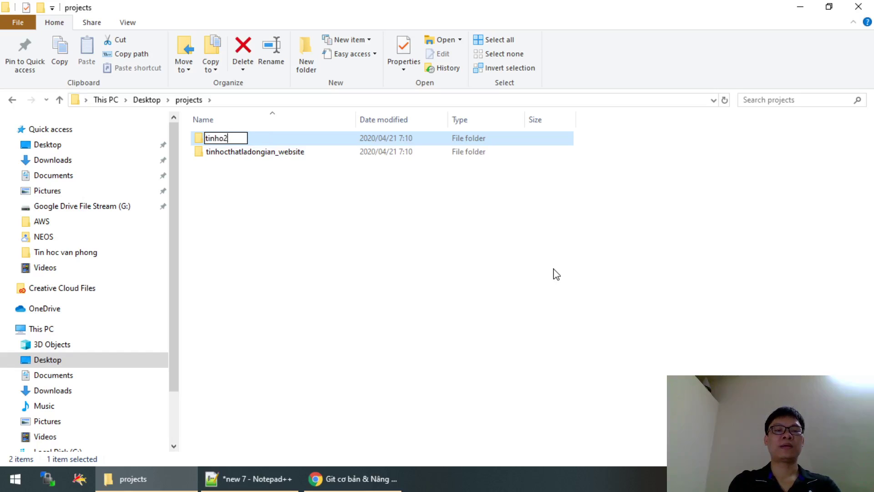
pyautogui.write('c2')
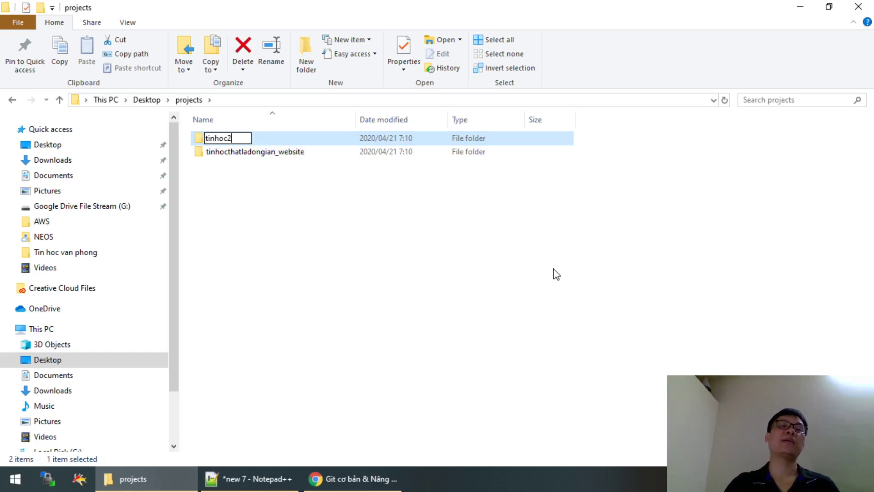
pyautogui.press('Return')
# Open tinhoc2, launch Git Bash there, then close that terminal.
pyautogui.doubleClick(231, 139)
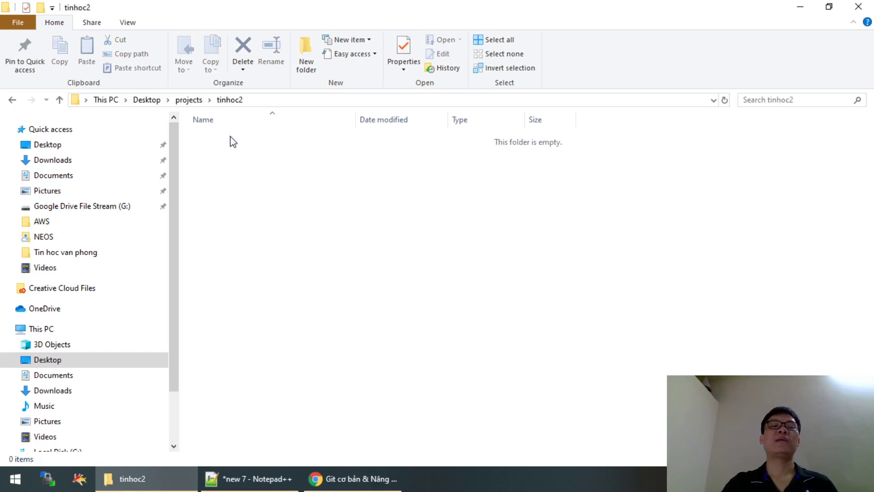
pyautogui.rightClick(277, 148)
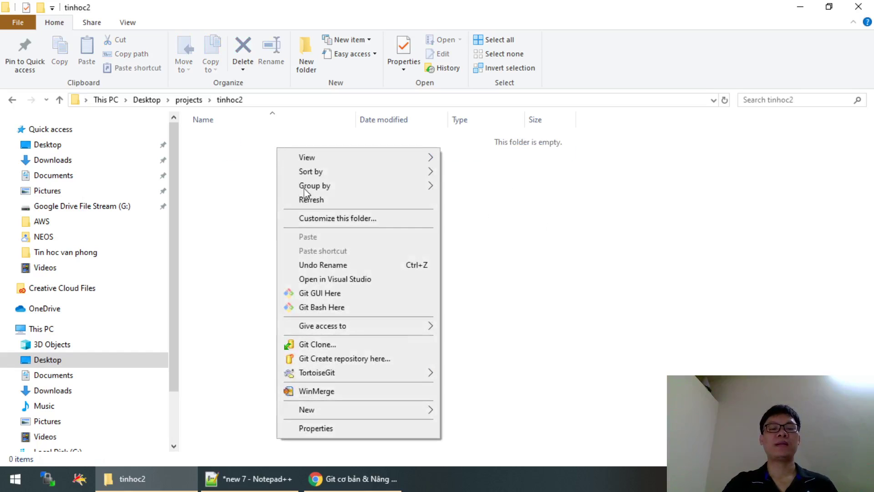
pyautogui.click(340, 307)
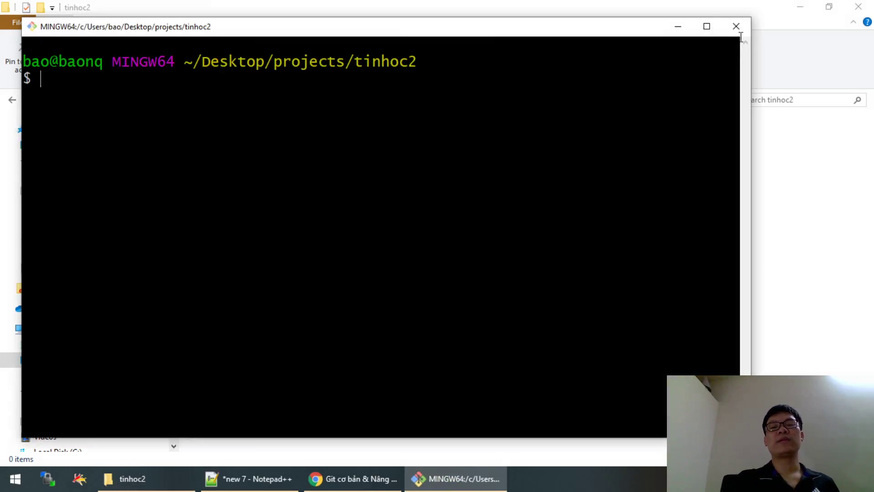
pyautogui.click(741, 30)
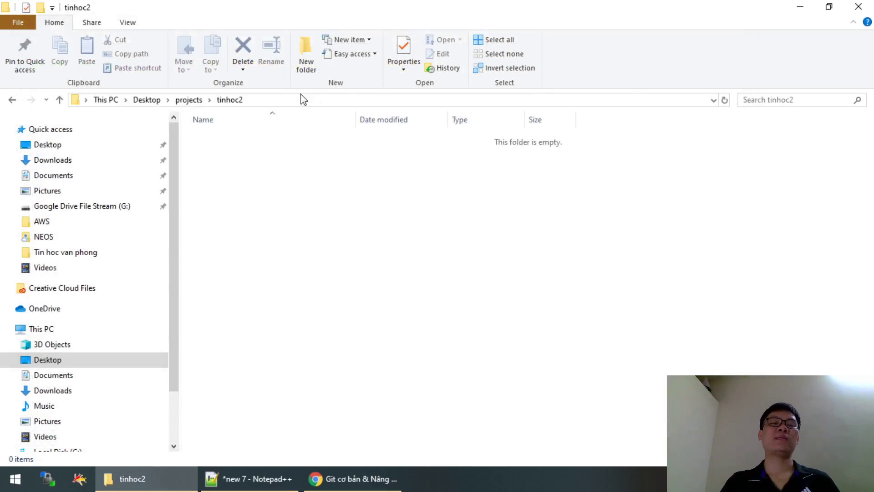
# Go back to projects and open the empty tinhocthatladongian_website folder.
pyautogui.click(189, 100)
pyautogui.click(255, 152)
pyautogui.doubleClick(255, 151)
pyautogui.rightClick(254, 150)
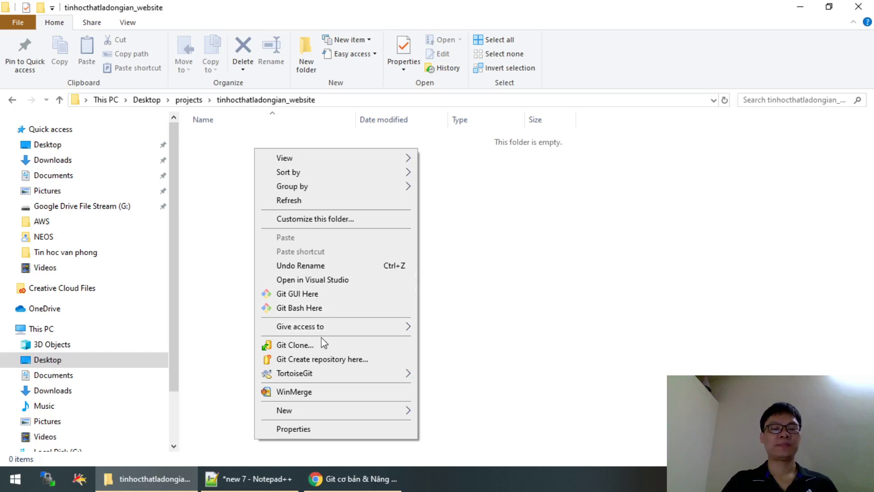
# Launch Git Bash in tinhocthatladongian_website, glance at the Git slides, and return to the terminal.
pyautogui.click(321, 308)
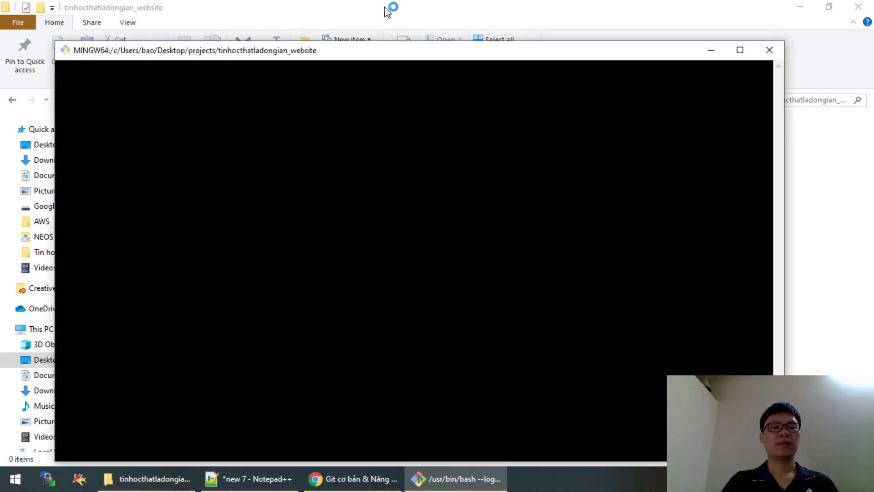
pyautogui.moveTo(404, 50); pyautogui.dragTo(469, 21)
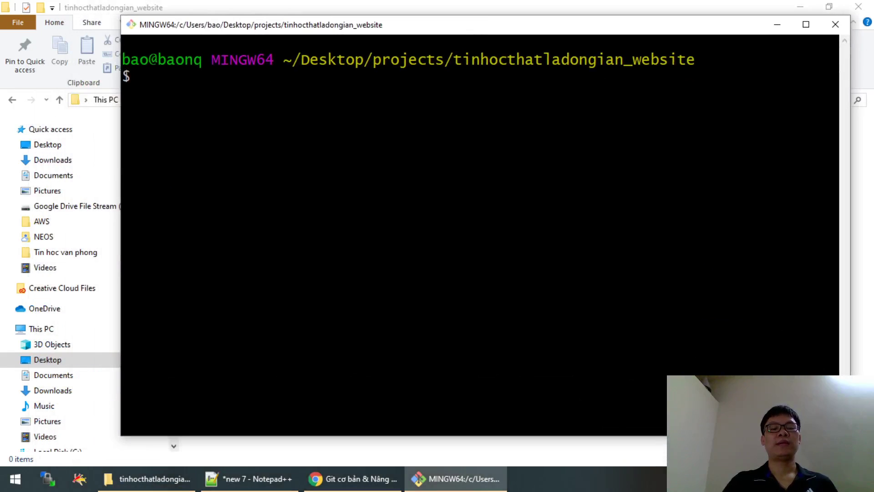
pyautogui.click(360, 478)
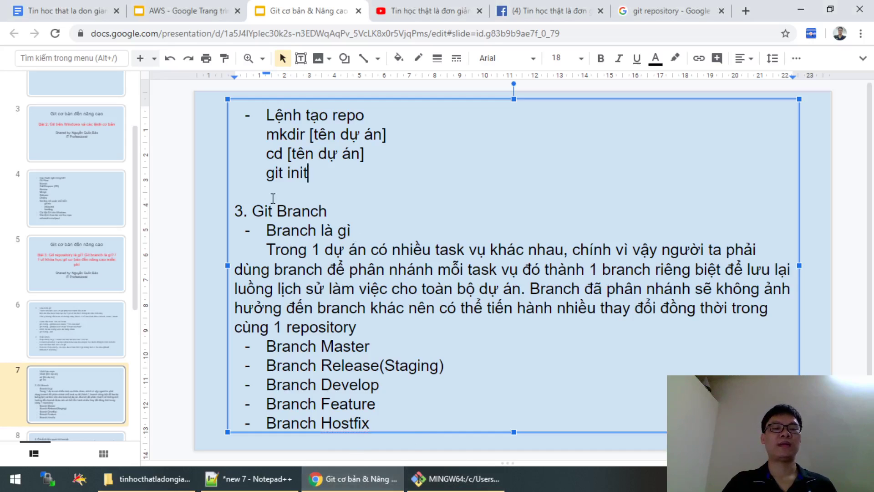
pyautogui.click(464, 478)
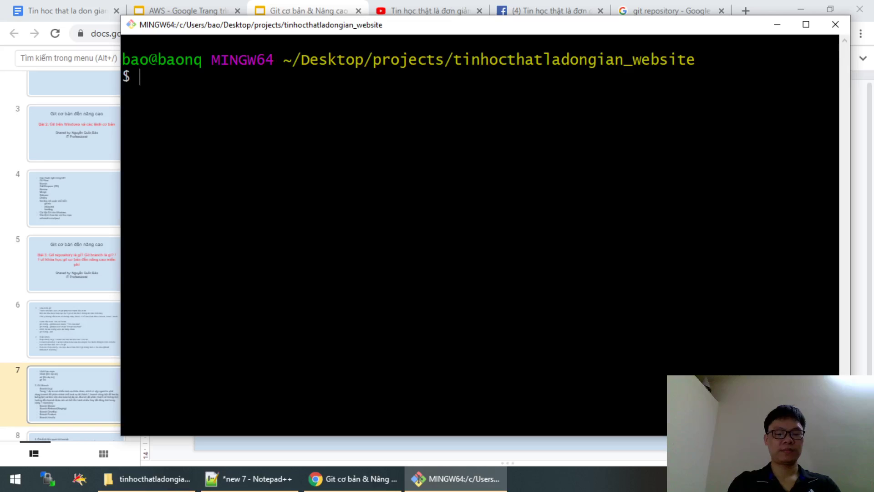
# Run git init to create an empty repository, then return to the slide text after 'Trong'.
pyautogui.write('git init')
pyautogui.press('Return')
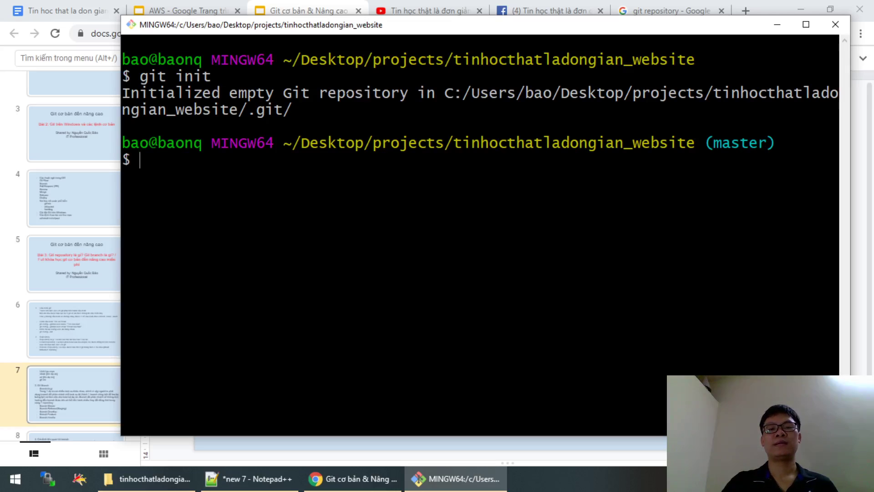
pyautogui.moveTo(722, 93); pyautogui.dragTo(693, 117)
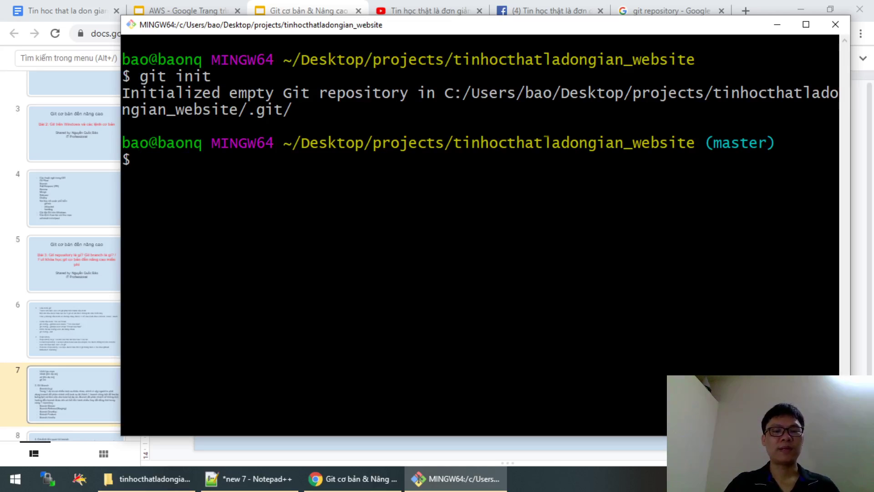
pyautogui.click(773, 9)
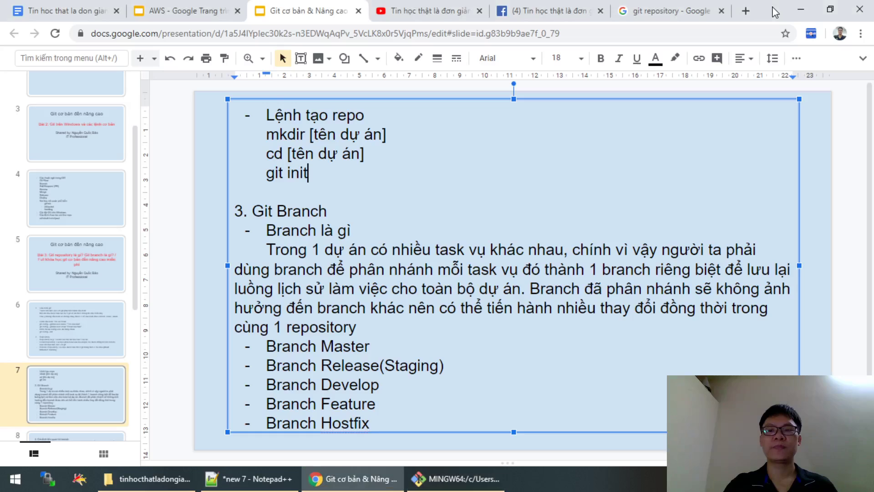
pyautogui.click(306, 254)
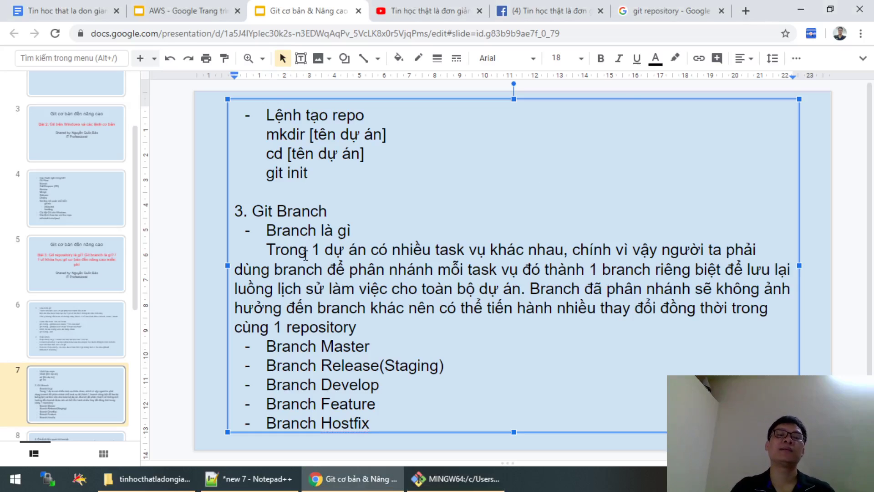